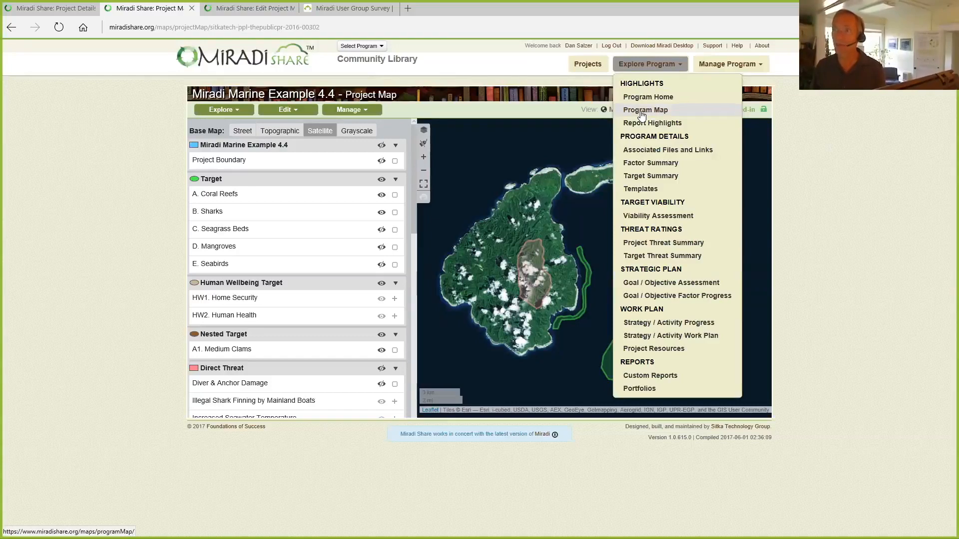
Step: Switch to the project's details page and view the list of available programs
left_click(476, 70)
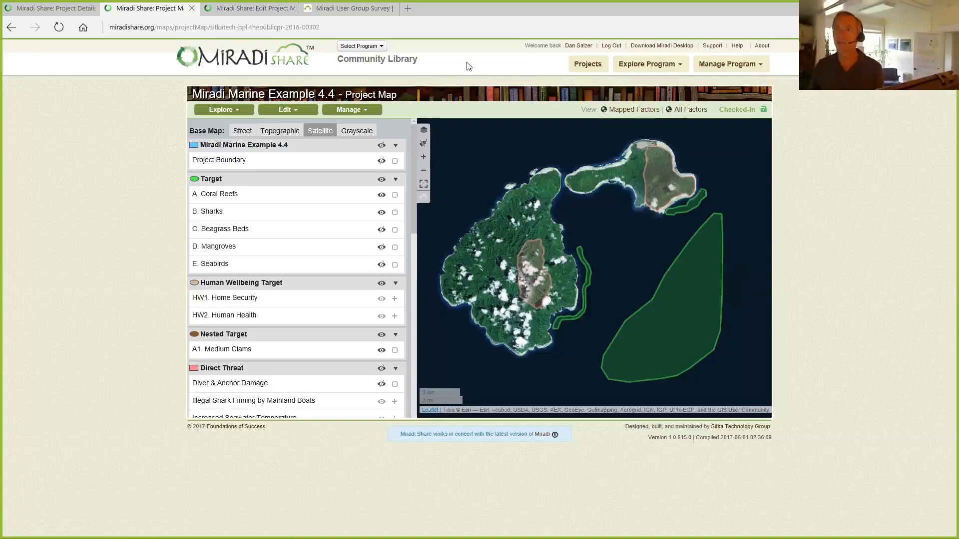
left_click(37, 9)
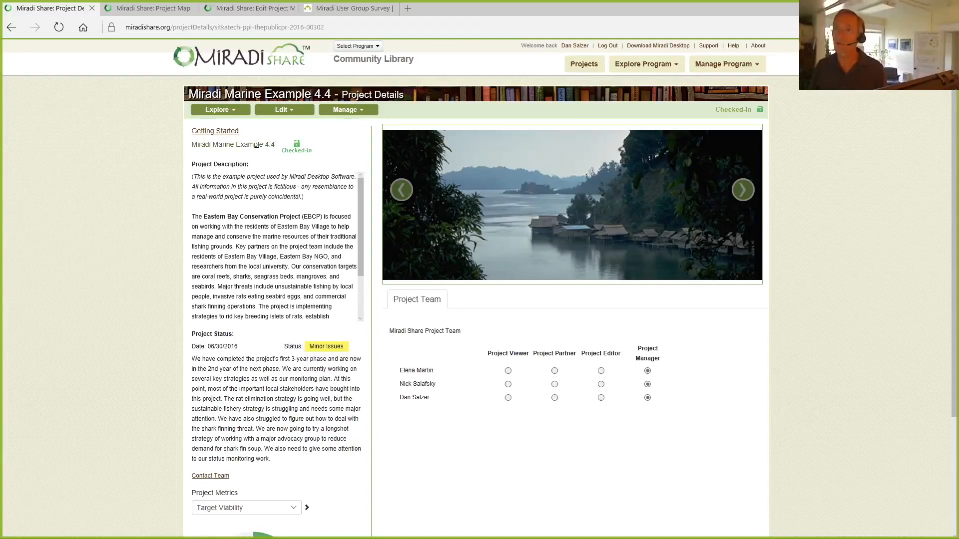
left_click(379, 46)
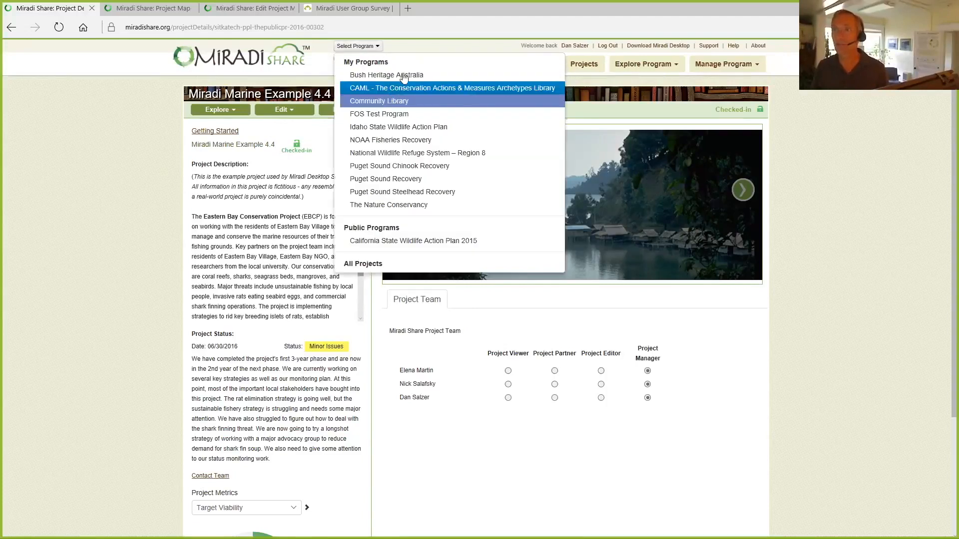
left_click(450, 46)
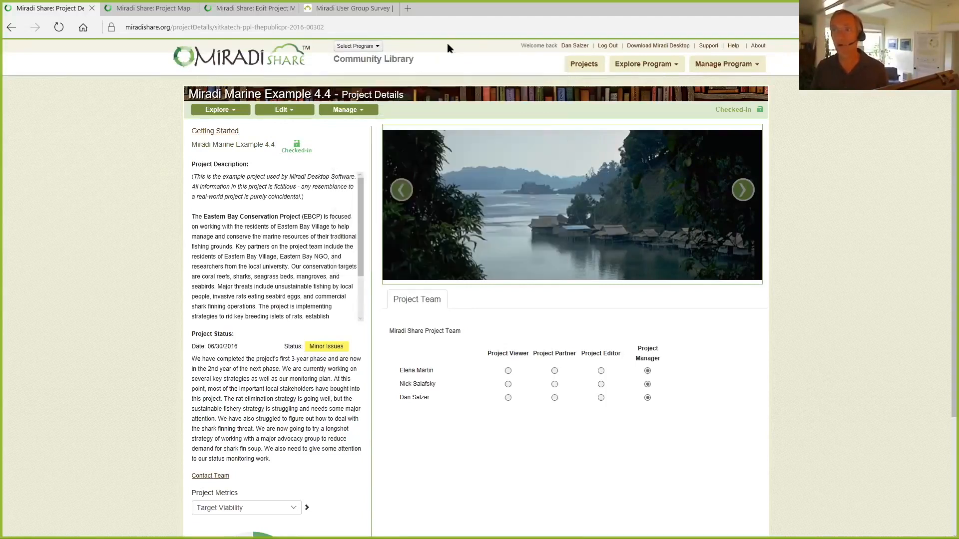
Step: Filter the Community Library's project names by "marine example" and open the Miradi Marine Example 4.4 project
left_click(583, 68)
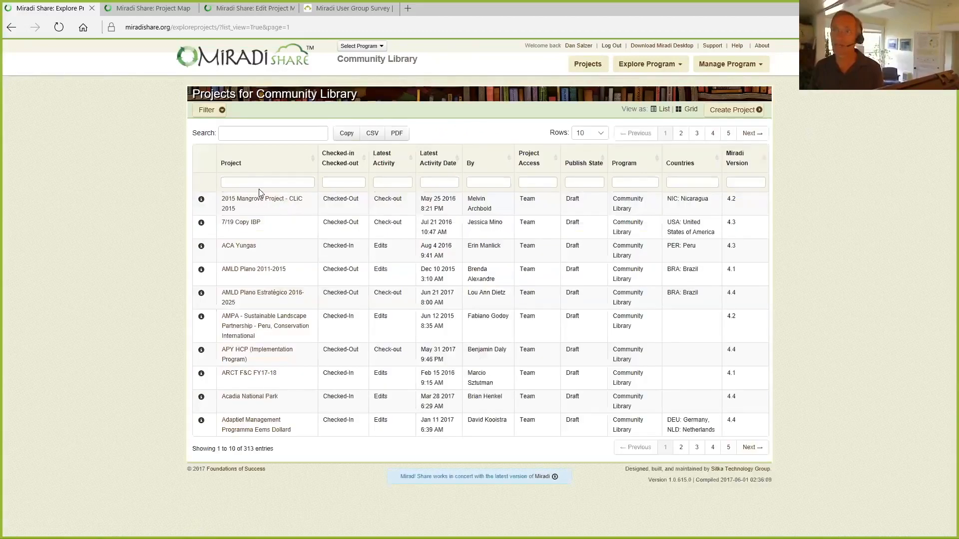
left_click(256, 181)
type("marine example")
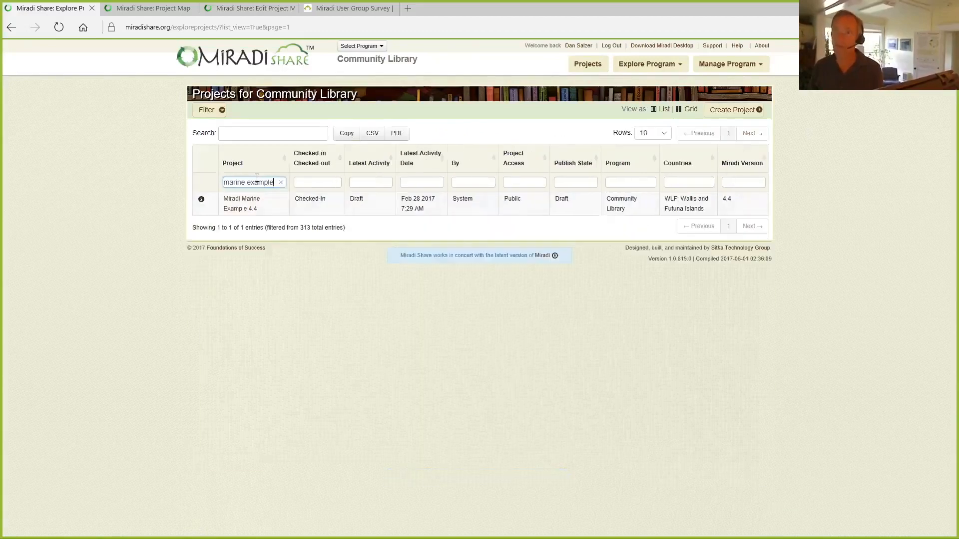
left_click(244, 204)
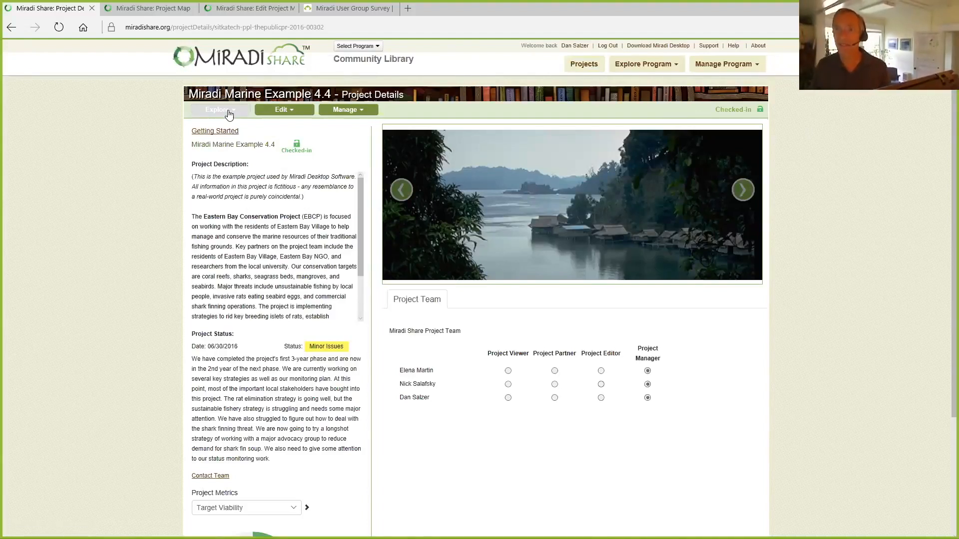
Step: Open the project map of Miradi Marine Example 4.4
left_click(229, 112)
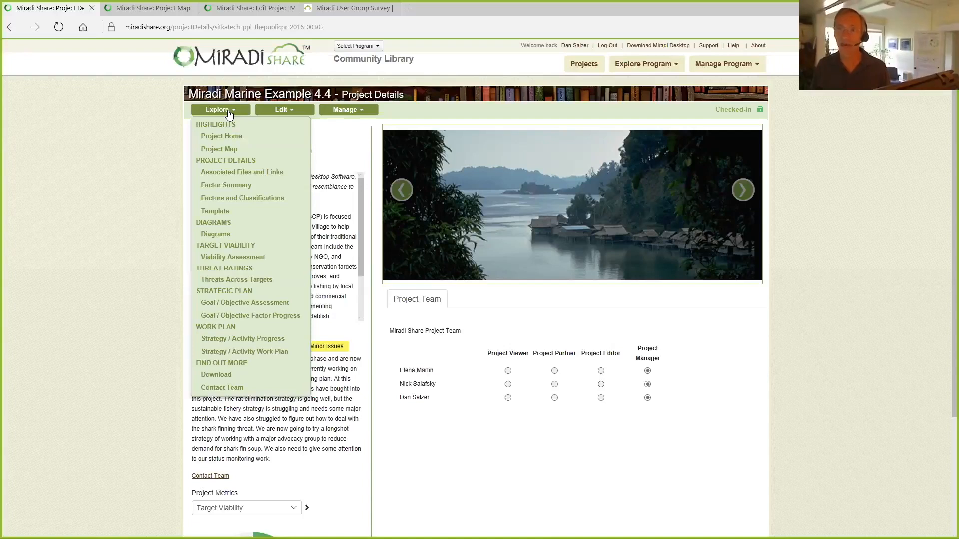
left_click(226, 152)
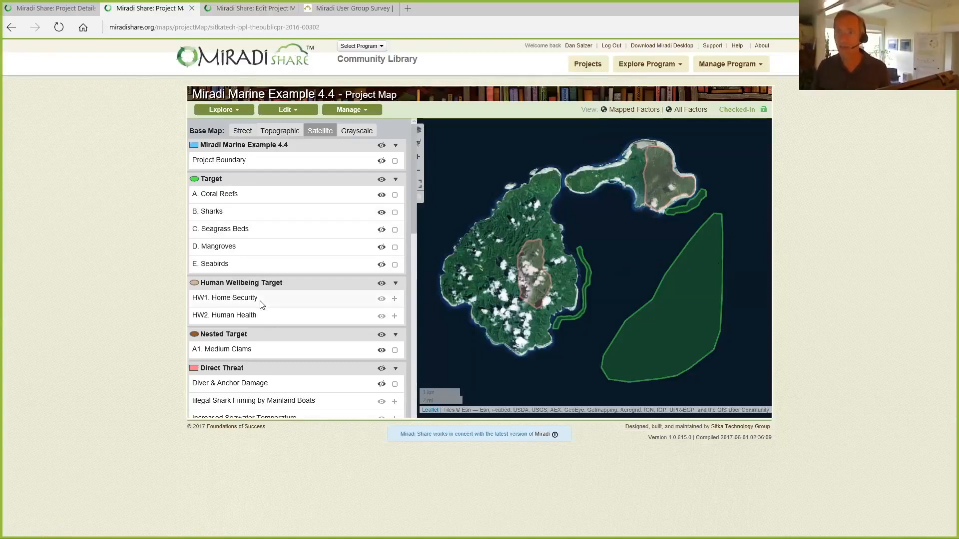
scroll(259, 301, "down", 2)
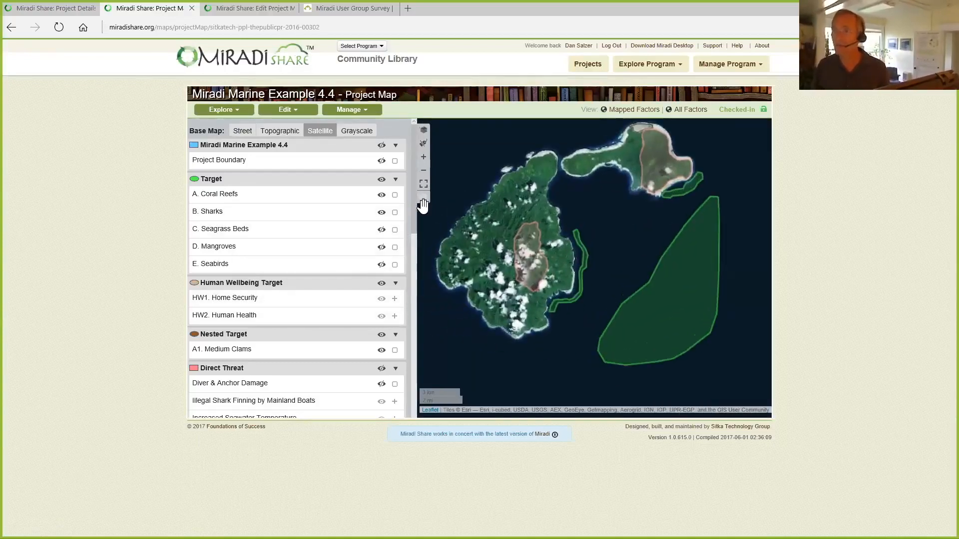
left_click_drag(414, 211, 426, 185)
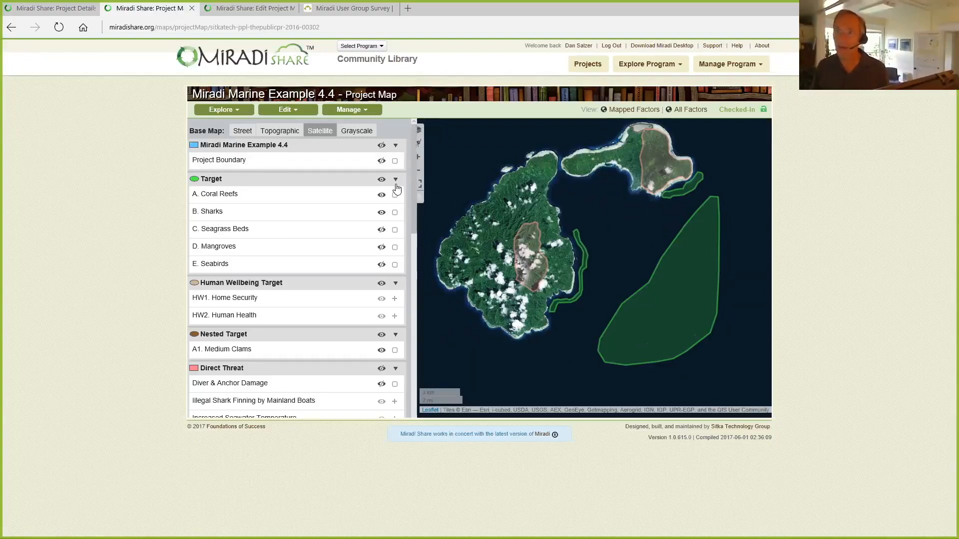
Step: Toggle the visibility of the Coral Reefs and Project Boundary layers, and collapse and restore the layer list
left_click(379, 196)
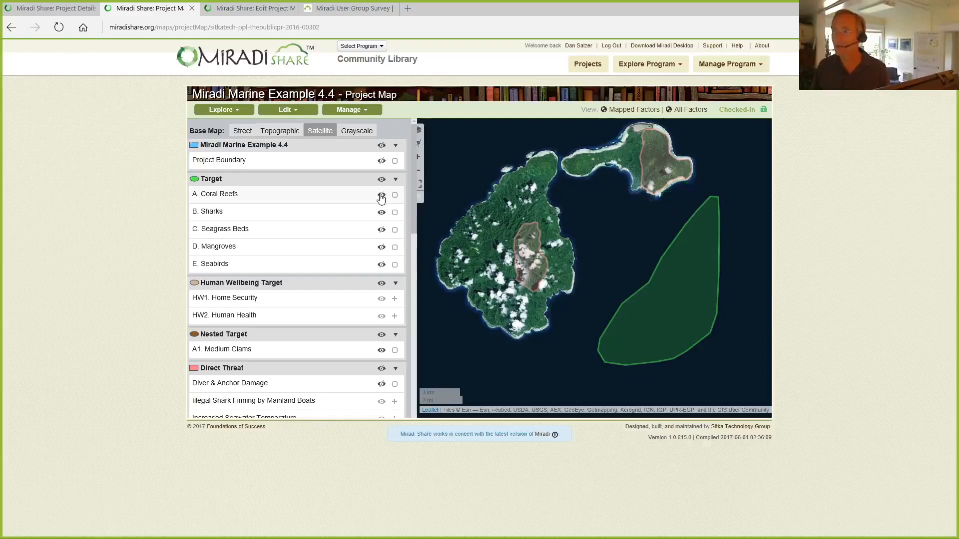
left_click(381, 196)
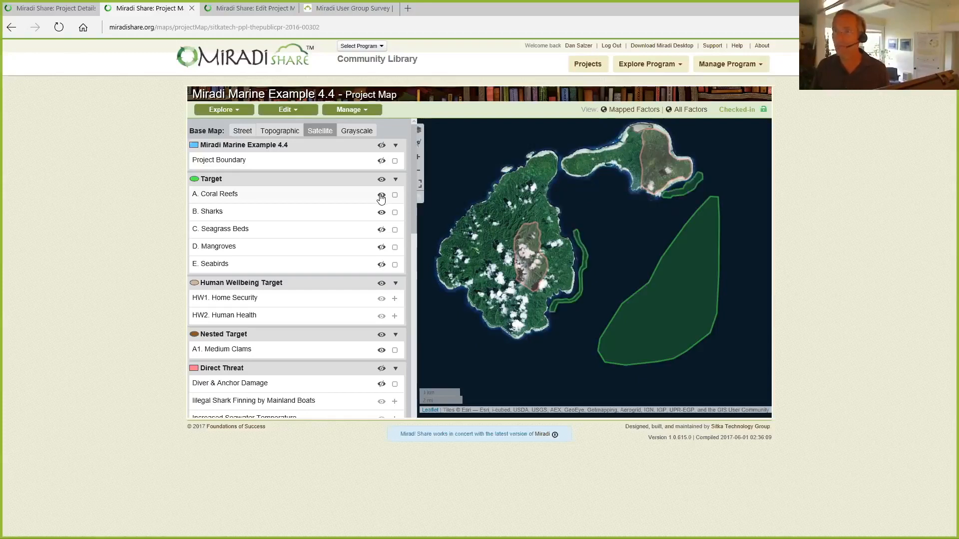
left_click(380, 161)
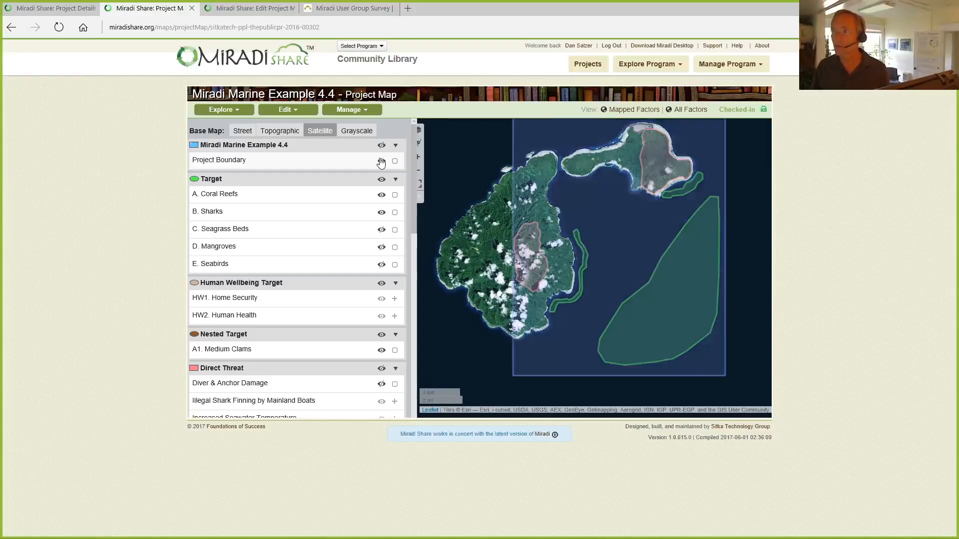
left_click(381, 162)
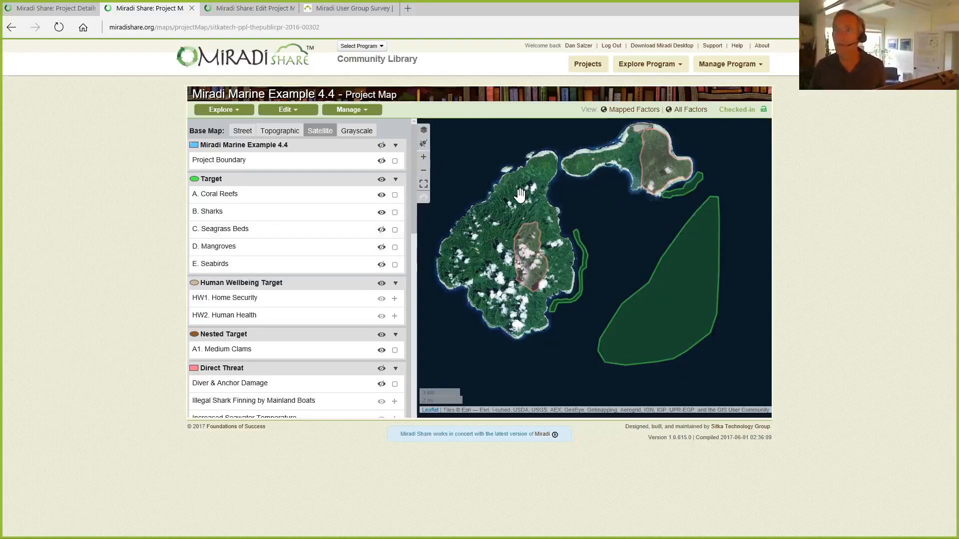
left_click(424, 131)
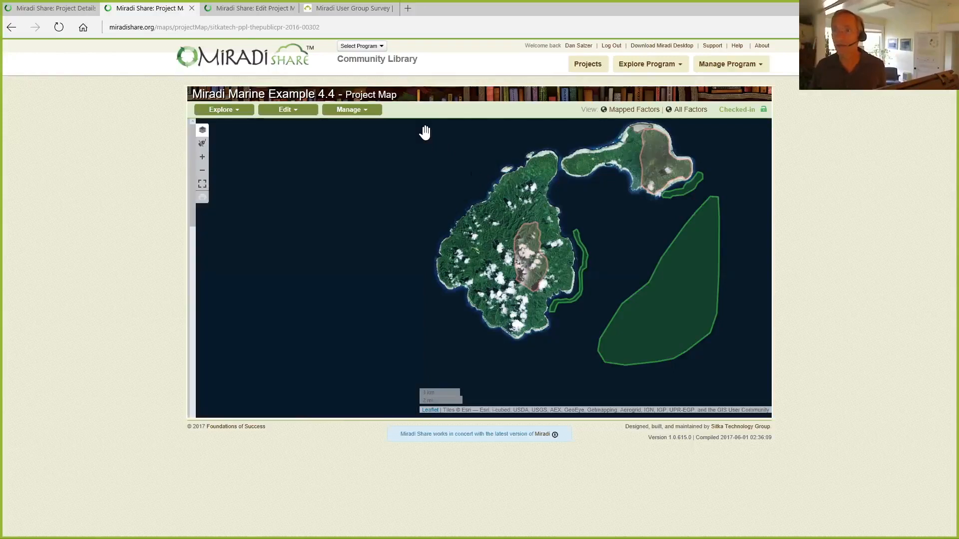
left_click(203, 130)
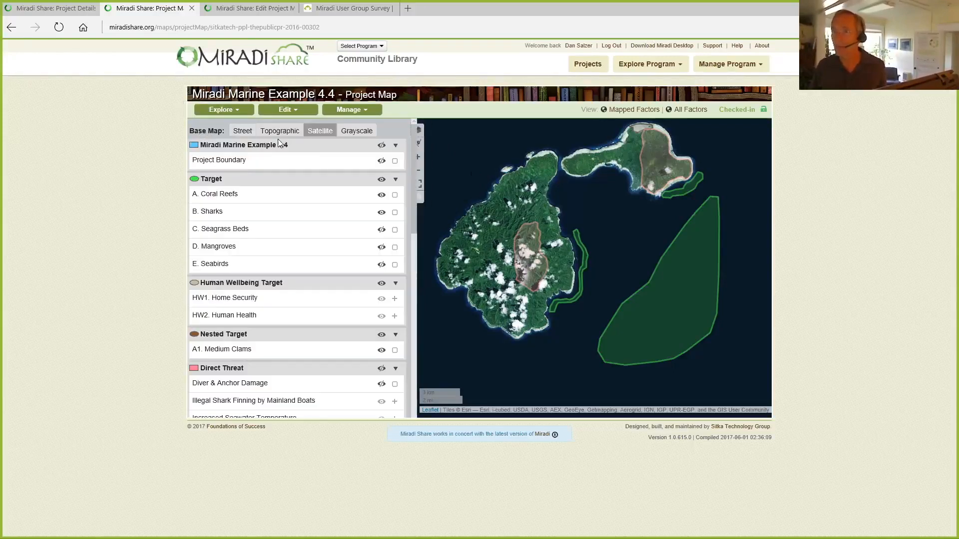
Step: Show the project map fullscreen and identify the shaded area on the northeastern island
left_click(424, 184)
scroll(453, 233, "up", 1)
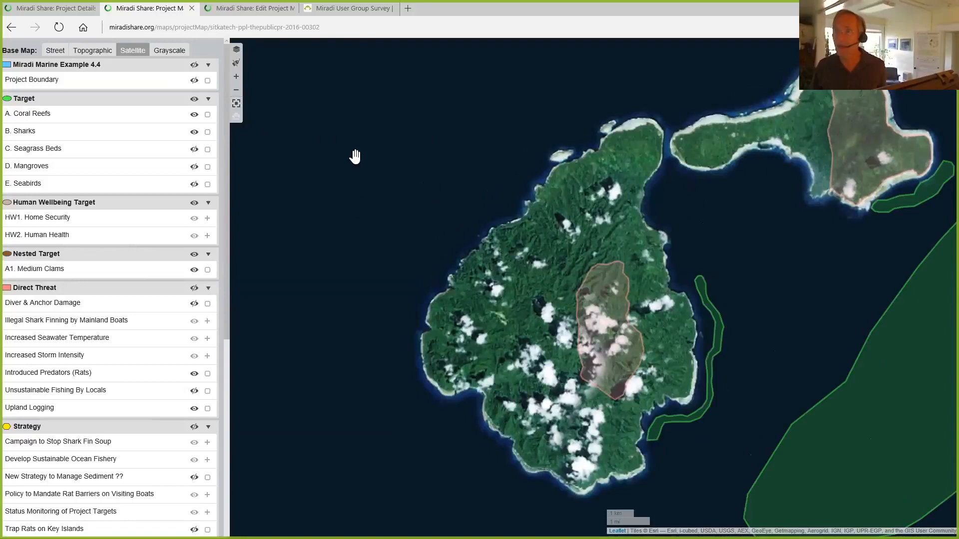
left_click_drag(361, 169, 261, 122)
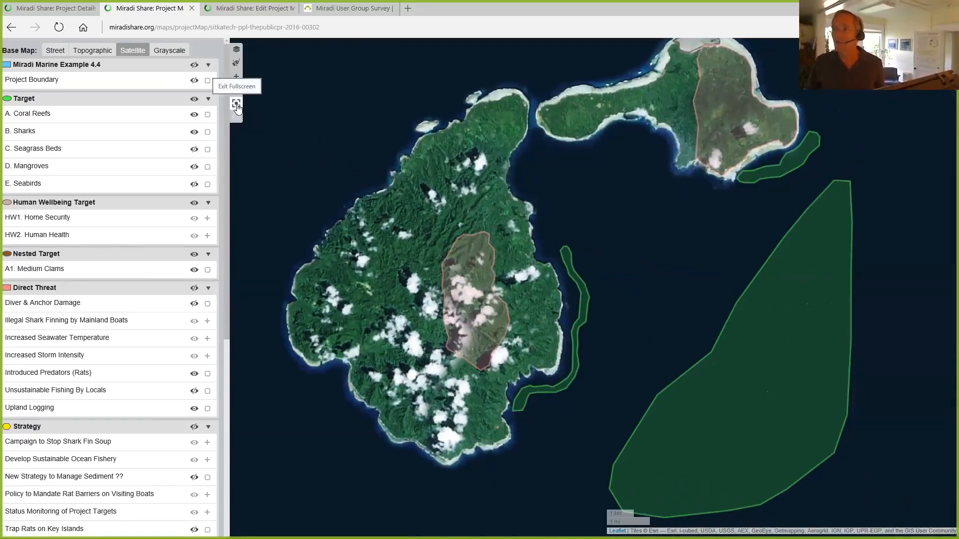
left_click(714, 110)
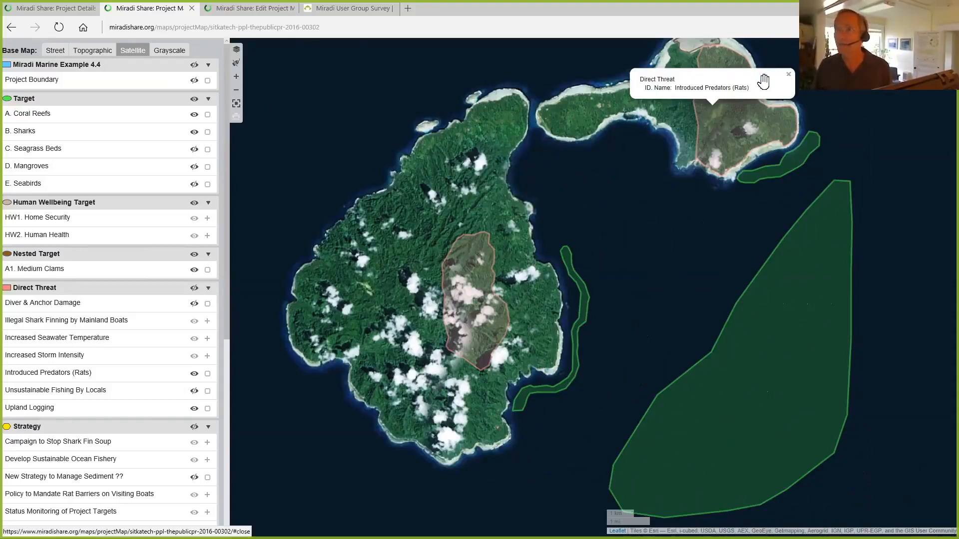
left_click(787, 75)
Step: Show the feature labels and compare the Street, Topographic and Grayscale base maps, returning to Satellite
left_click(235, 64)
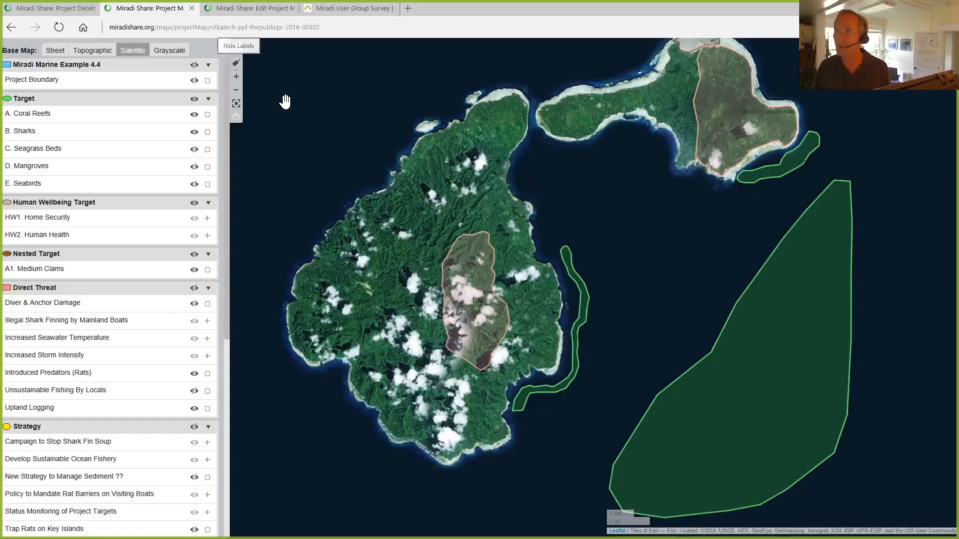
left_click(55, 52)
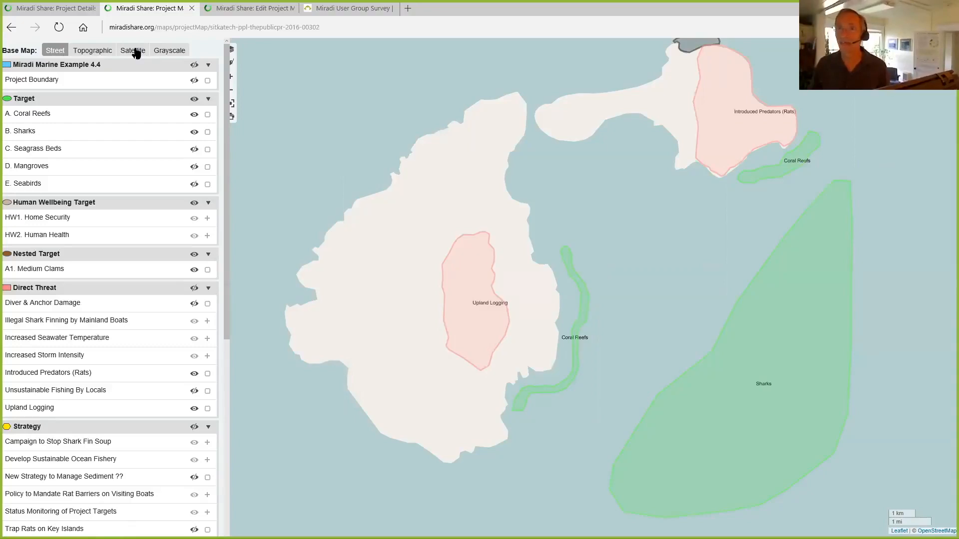
left_click(96, 51)
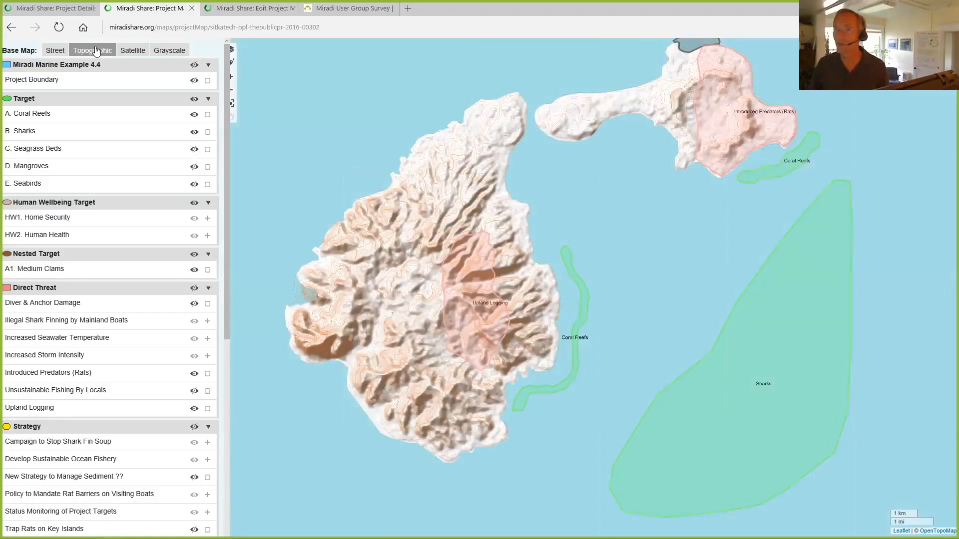
left_click(170, 52)
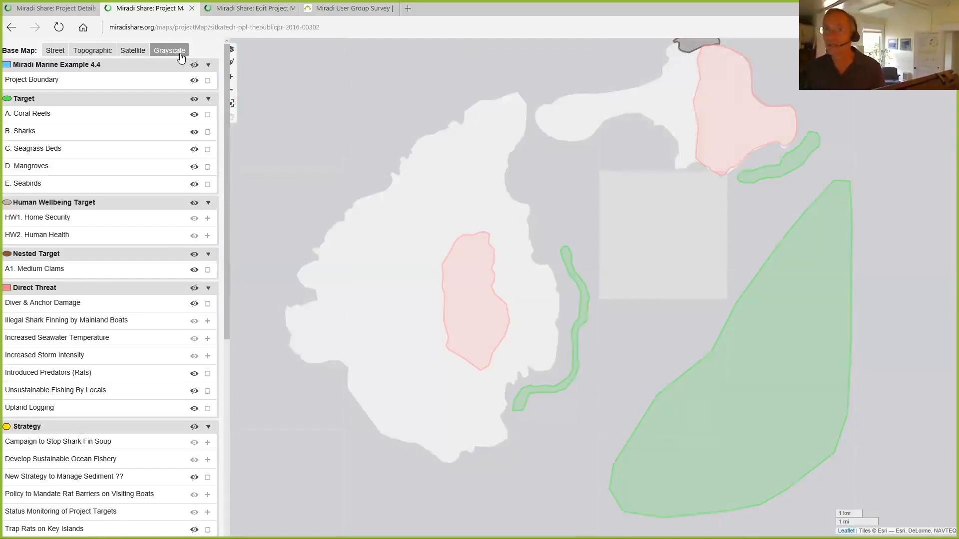
left_click(105, 51)
left_click(133, 51)
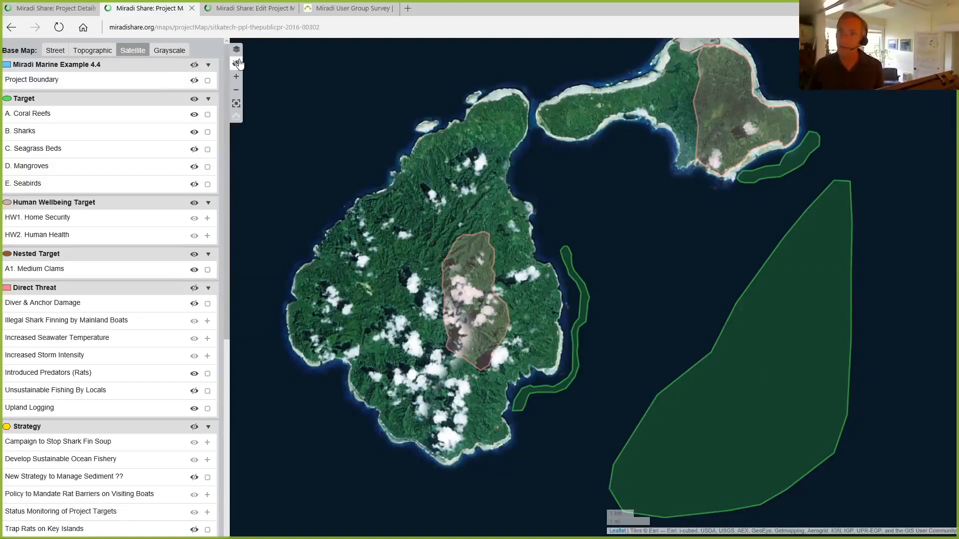
Step: Exit the fullscreen map and switch to the project's Edit Project Map page
left_click(237, 103)
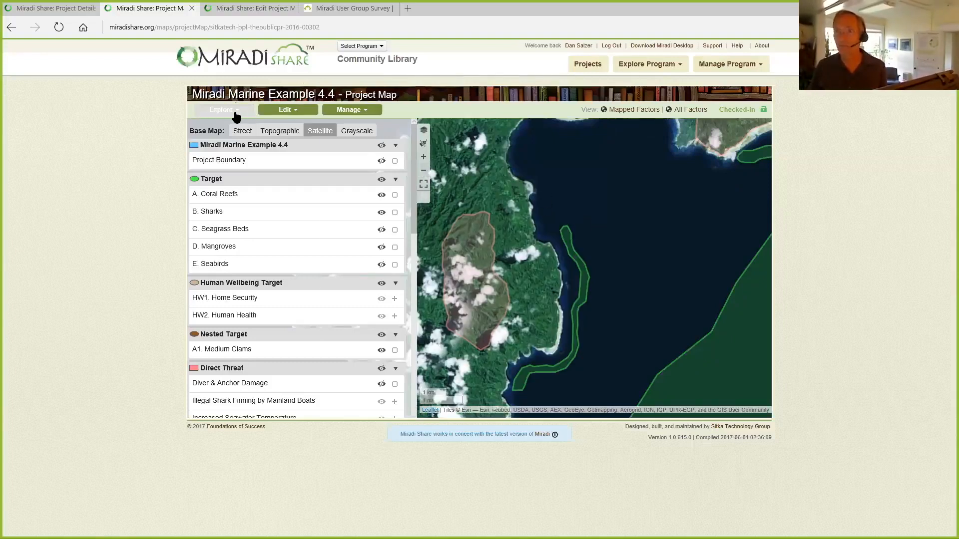
left_click(236, 113)
left_click(295, 112)
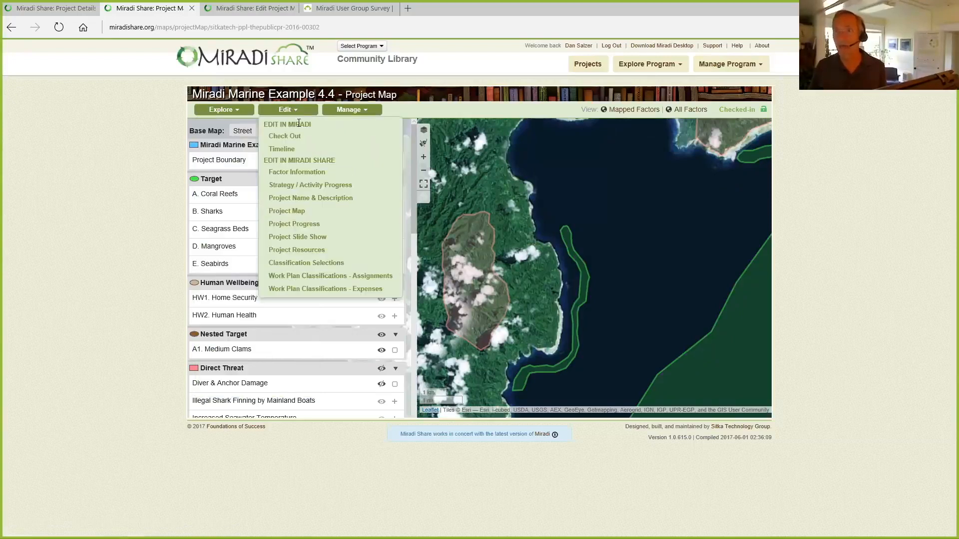
left_click(252, 8)
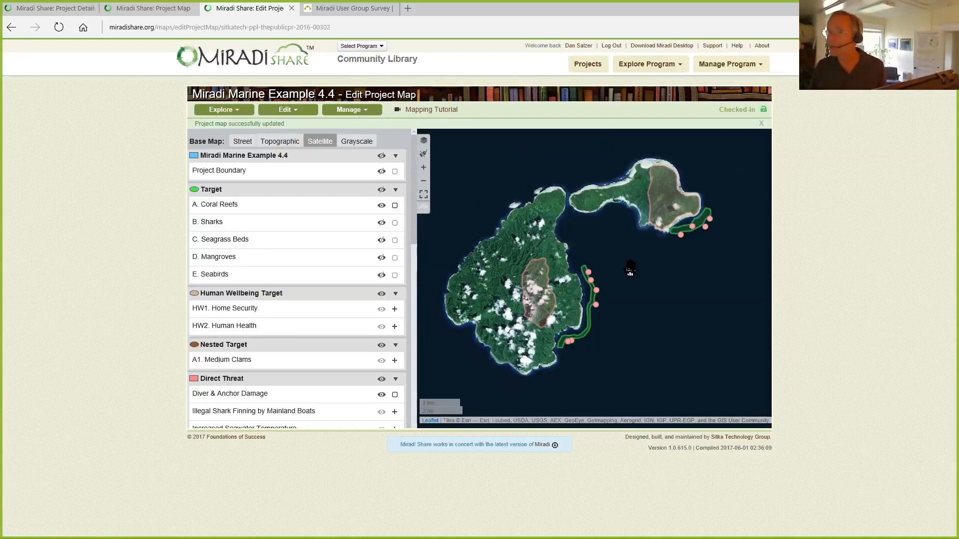
Step: Show the edit map fullscreen at the lagoon on the northeastern island's north shore, and open the A1. Medium Clams nested target for shape editing
scroll(631, 270, "up", 2)
left_click_drag(580, 276, 533, 345)
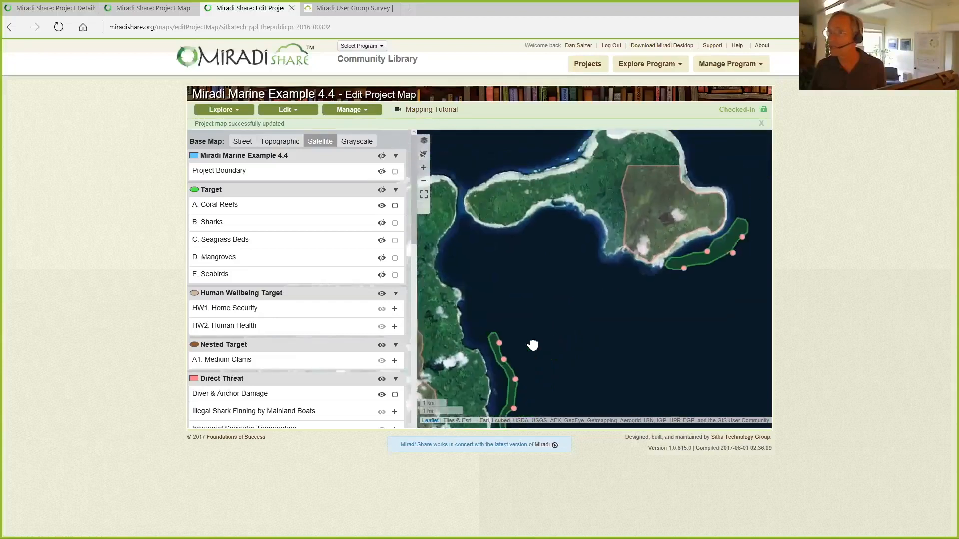
scroll(532, 302, "up", 1)
left_click_drag(552, 254, 531, 340)
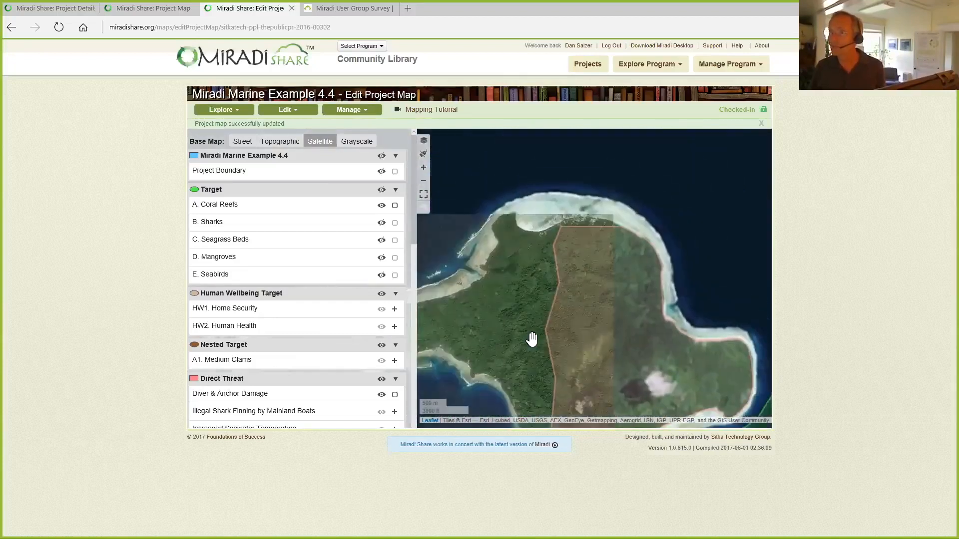
scroll(553, 266, "up", 1)
left_click_drag(552, 265, 516, 360)
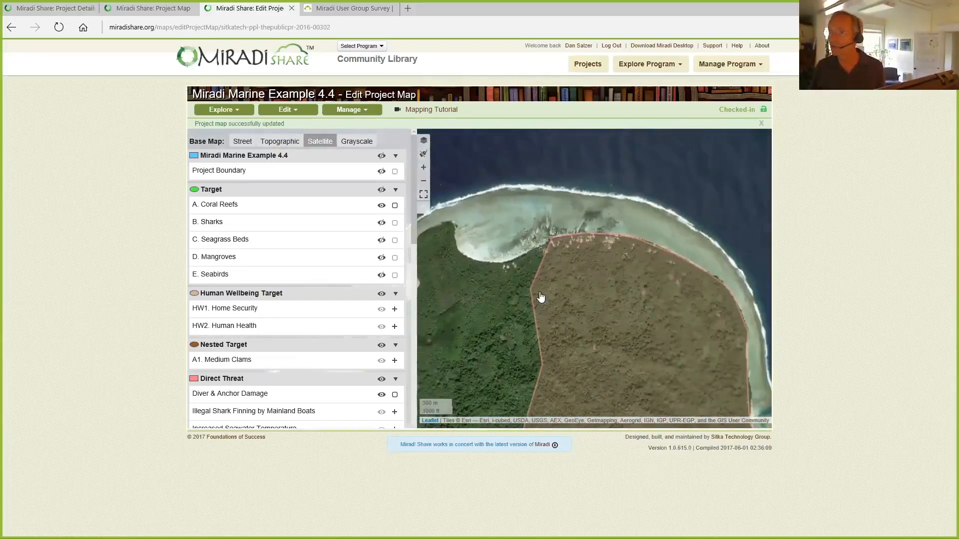
left_click_drag(548, 298, 571, 298)
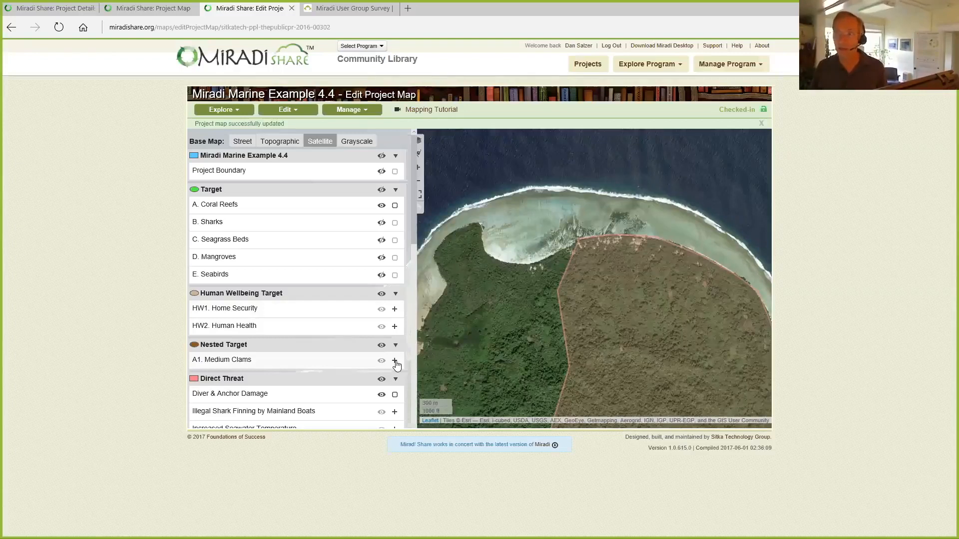
left_click(424, 195)
scroll(479, 307, "up", 1)
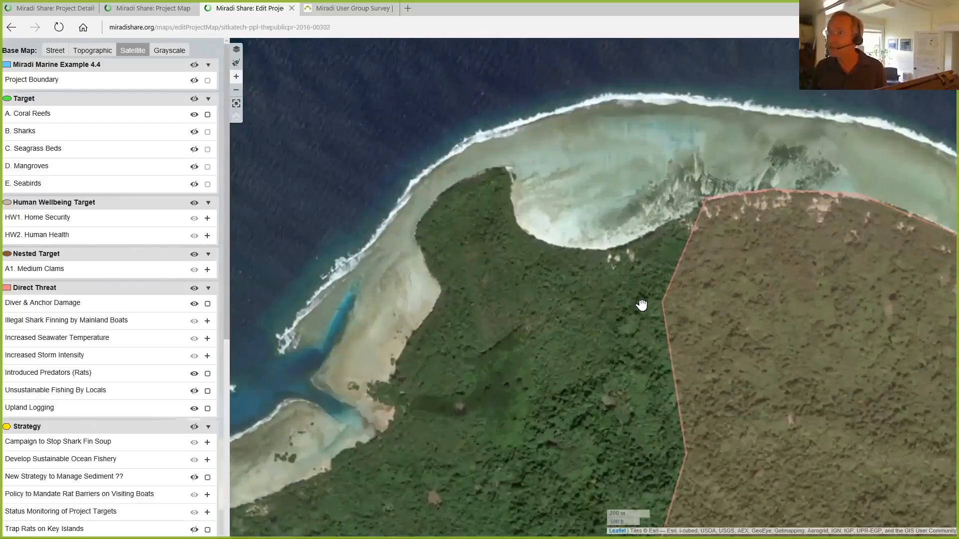
left_click_drag(642, 304, 514, 299)
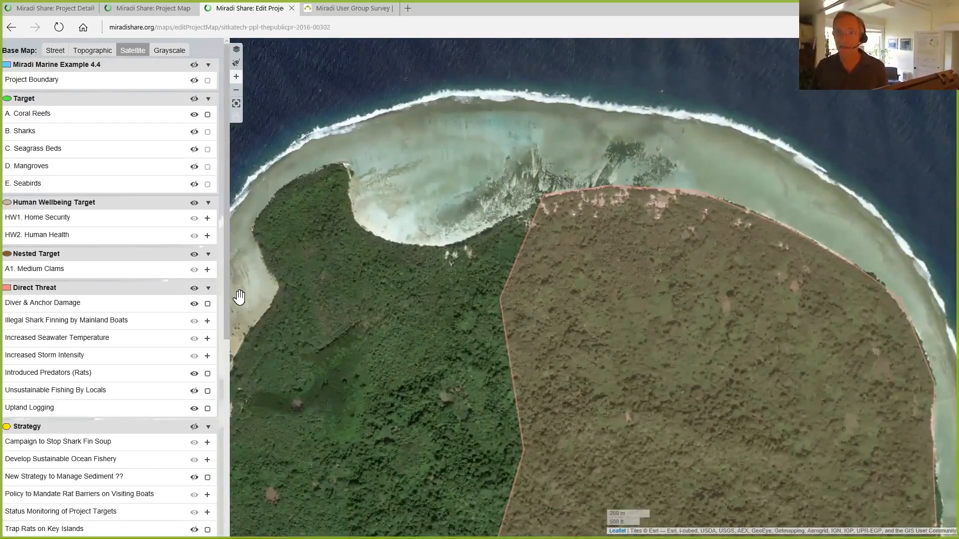
left_click(207, 270)
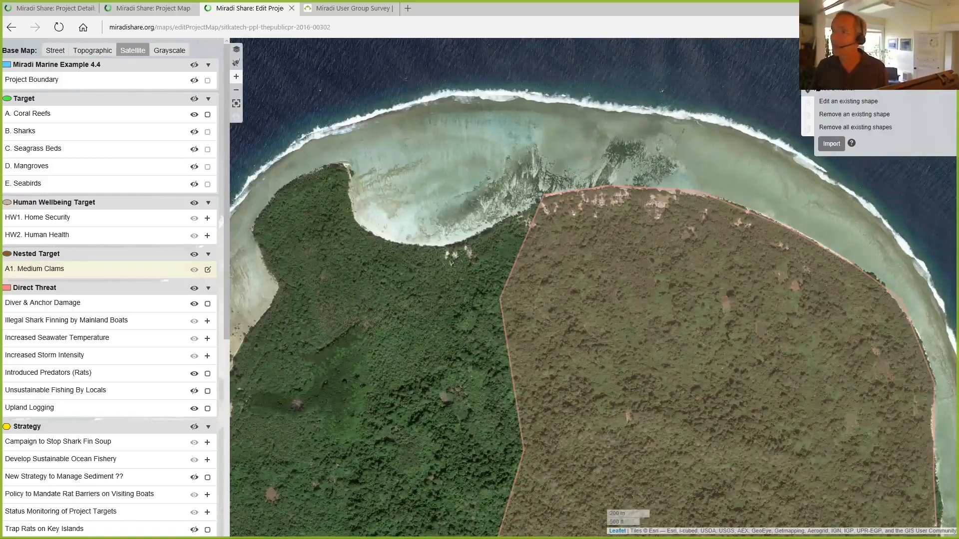
Step: Draw a rectangle over the northern lagoon for A1. Medium Clams, and remove it again, saving the removal
left_click(807, 76)
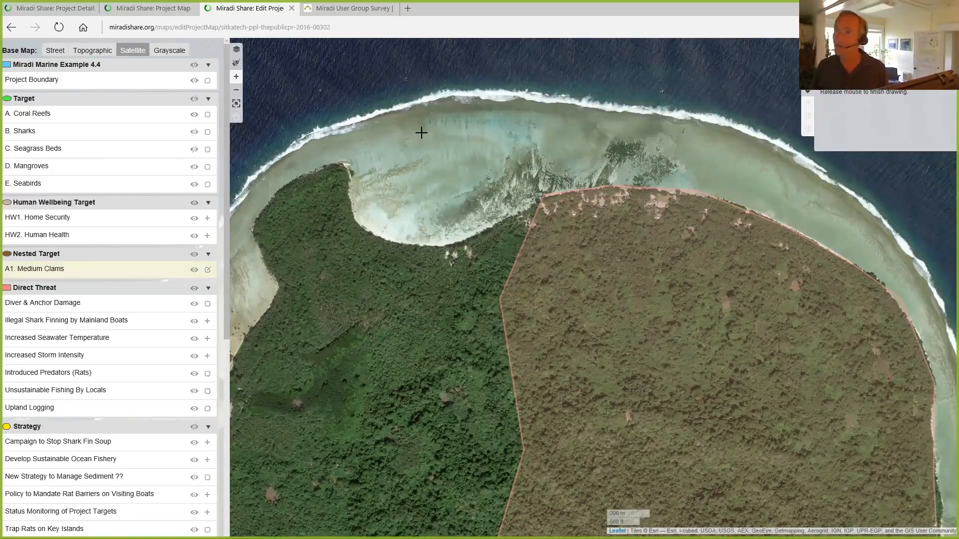
left_click_drag(389, 124, 759, 196)
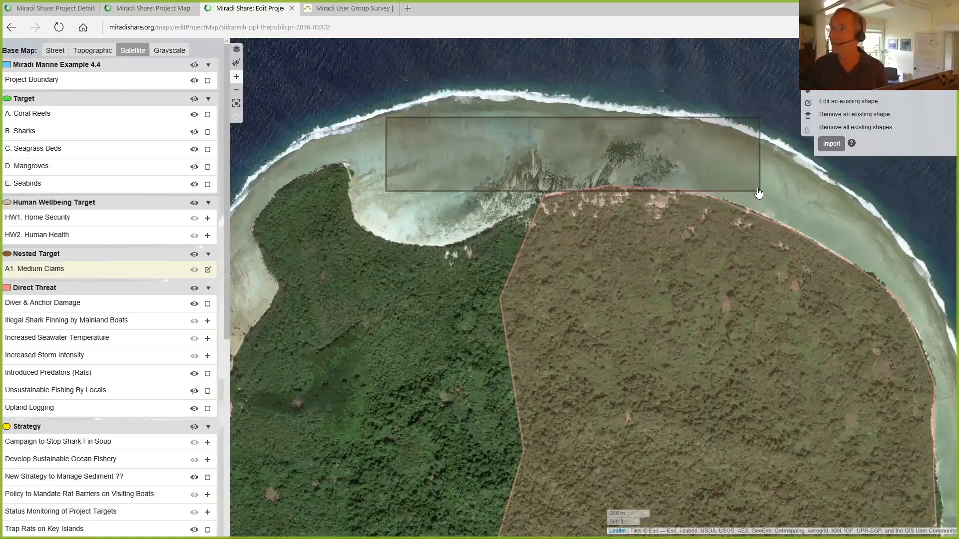
left_click(810, 117)
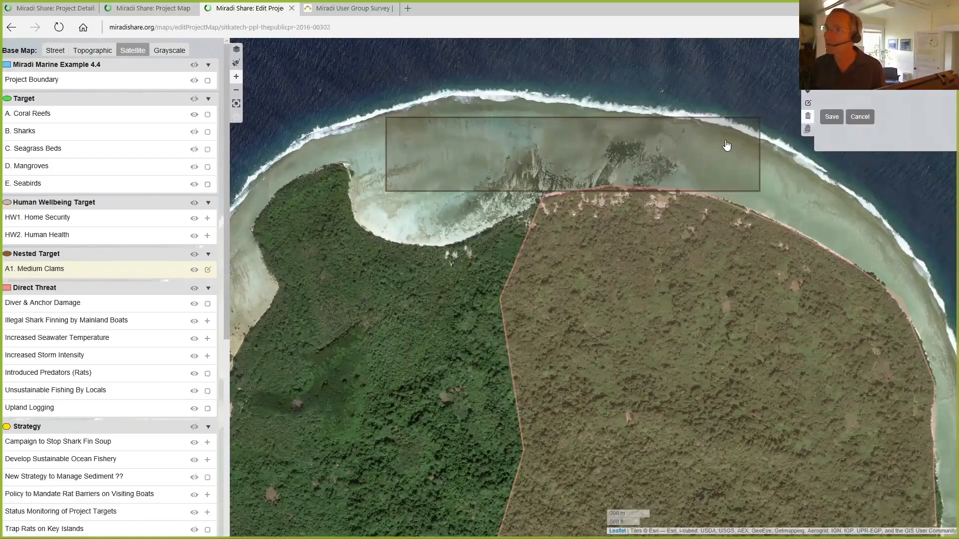
left_click(678, 153)
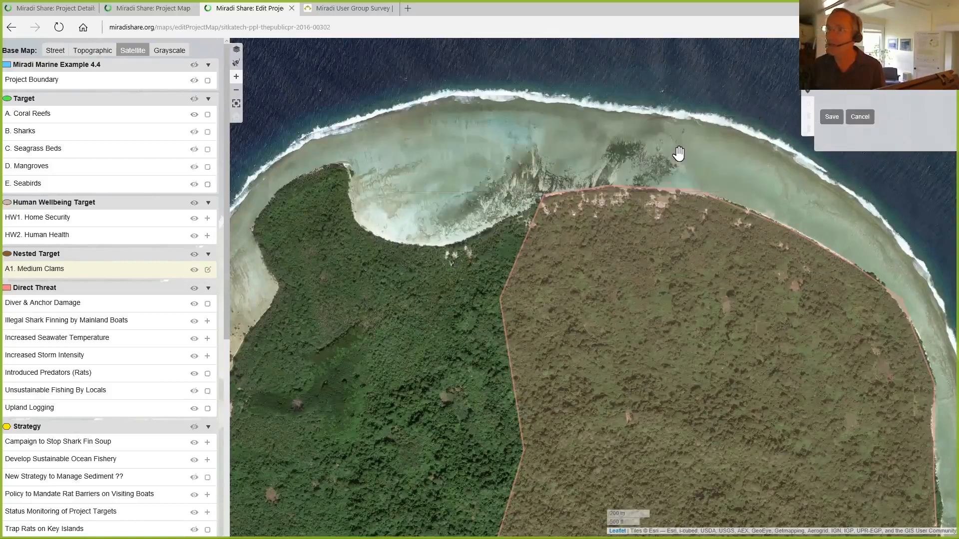
left_click(831, 117)
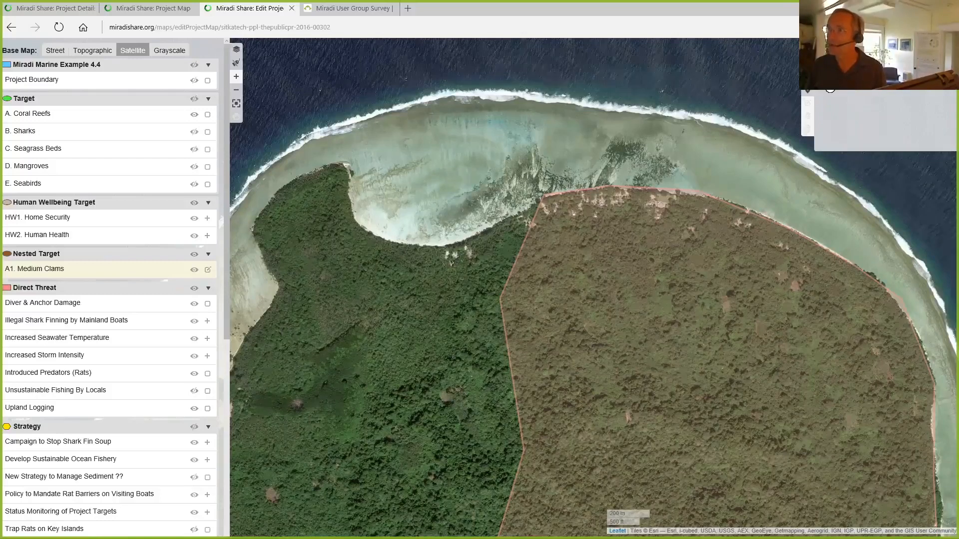
Step: Draw a closed polygon for A1. Medium Clams around the northern lagoon, following the shoreline and the inner side of the reef
left_click(668, 134)
left_click(681, 148)
left_click(677, 171)
left_click(658, 188)
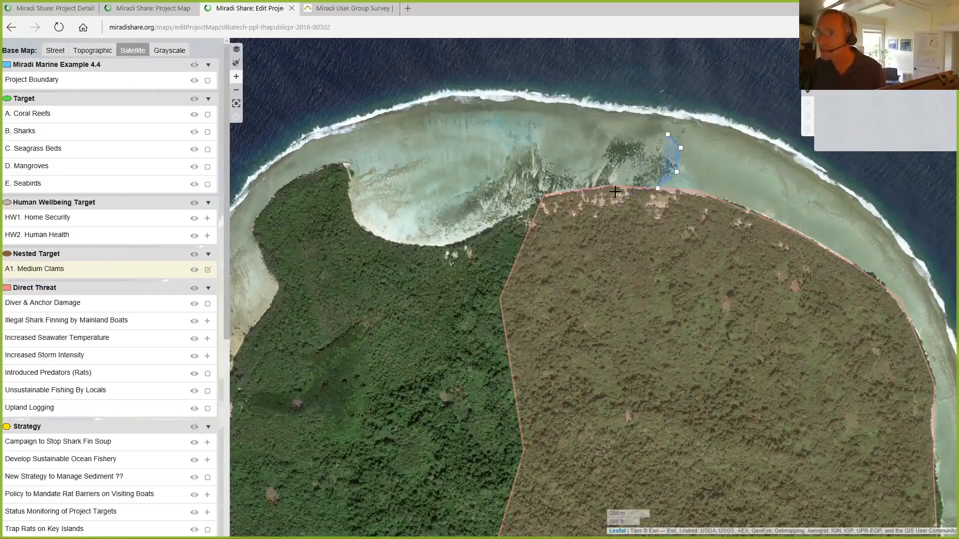
left_click(574, 215)
left_click(500, 227)
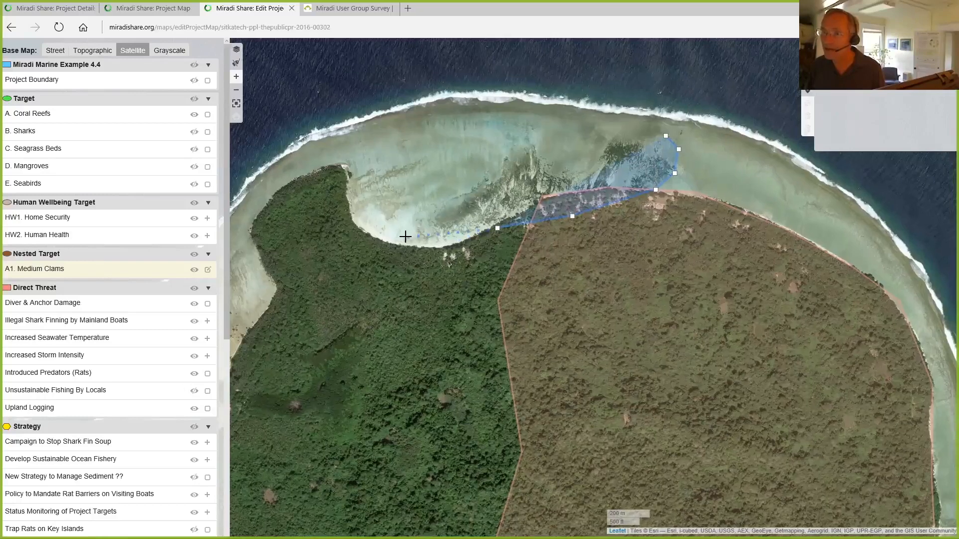
left_click(428, 242)
left_click(383, 237)
left_click(363, 225)
left_click(351, 197)
left_click(353, 169)
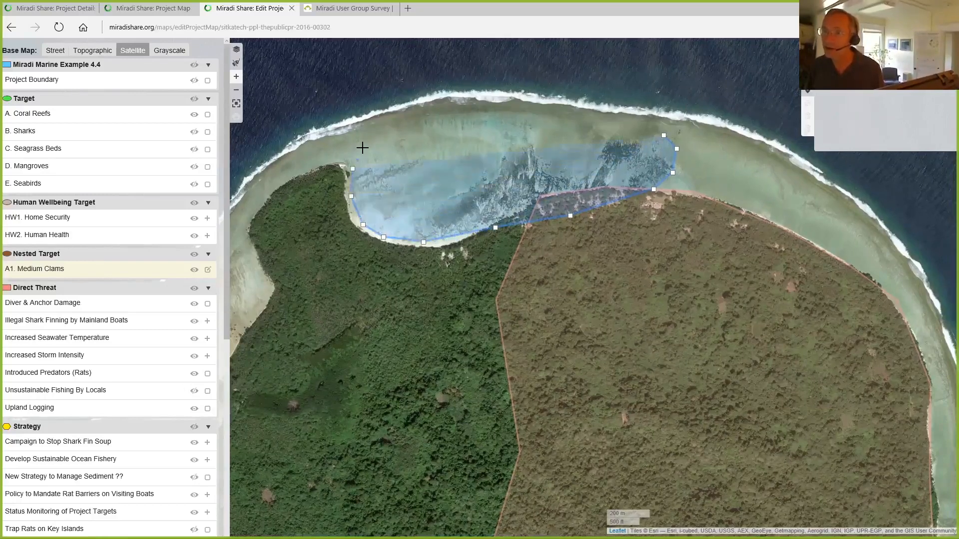
left_click(377, 134)
left_click(443, 114)
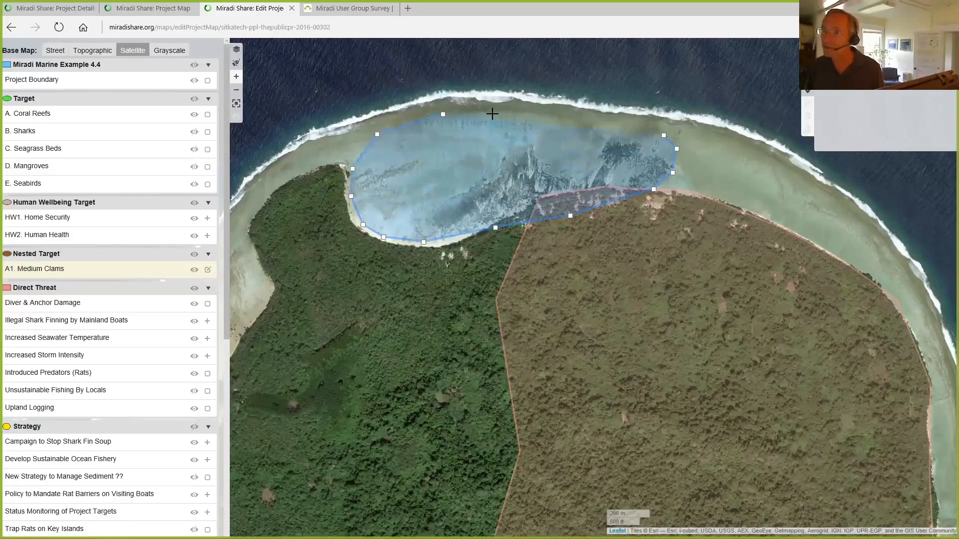
left_click(518, 116)
left_click(600, 121)
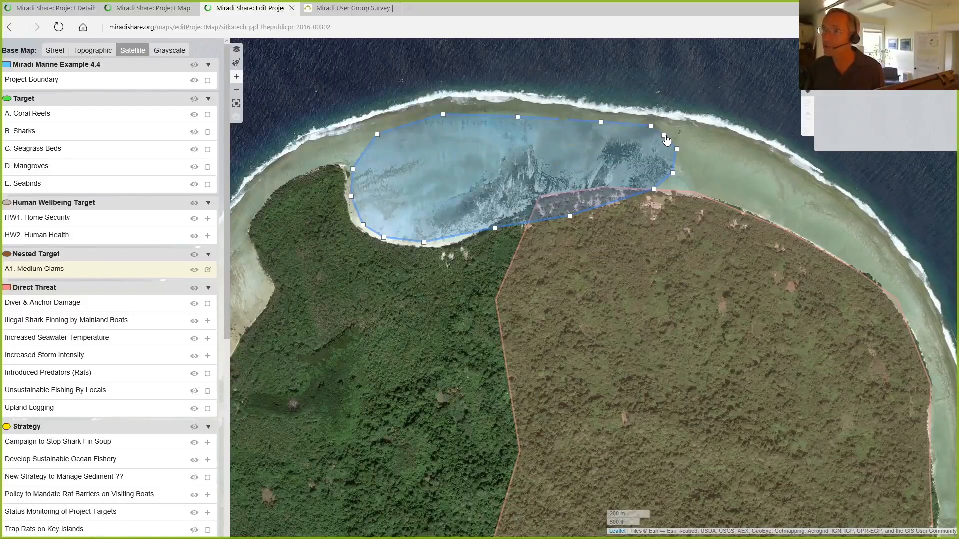
left_click(664, 135)
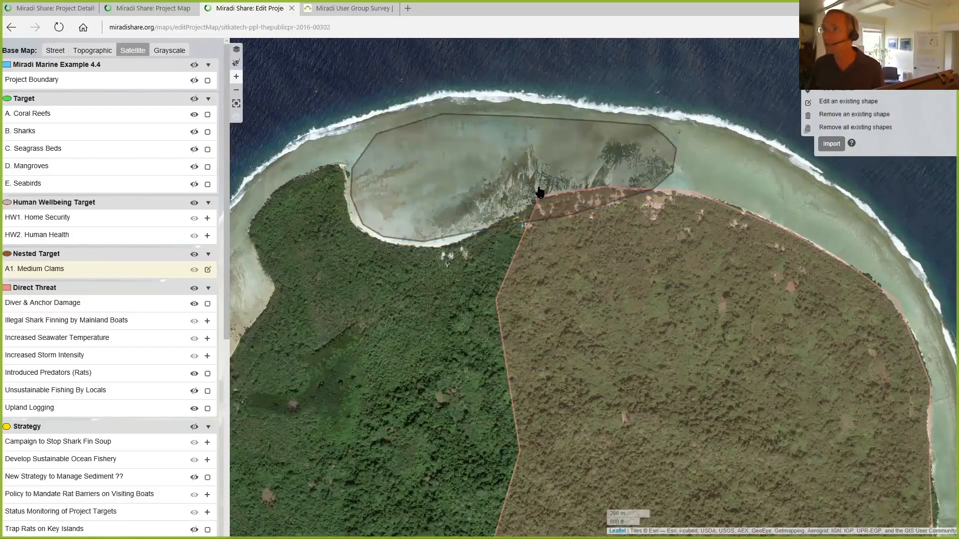
Step: Reshape the southern edge of the A1. Medium Clams polygon to follow the shoreline instead of crossing land, and save the edit
left_click(809, 103)
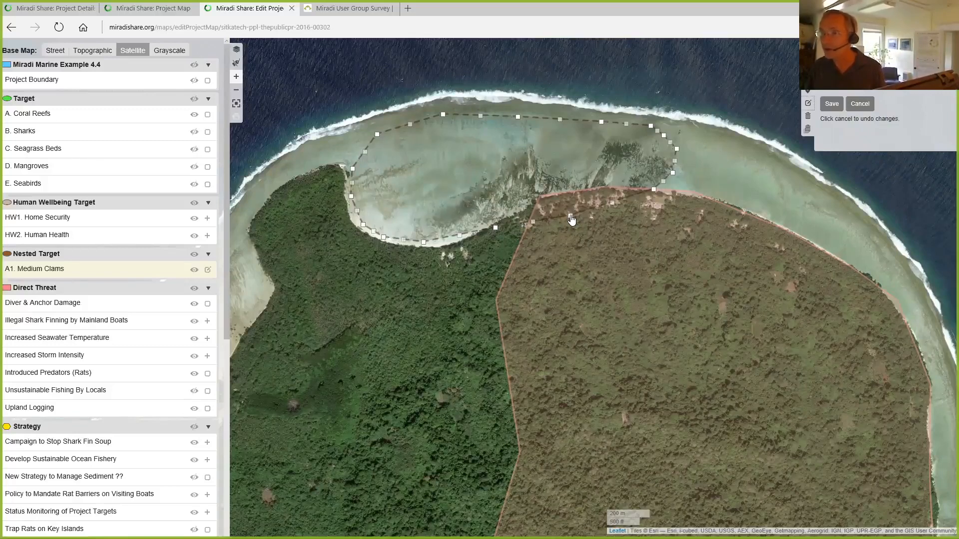
left_click_drag(573, 218, 551, 193)
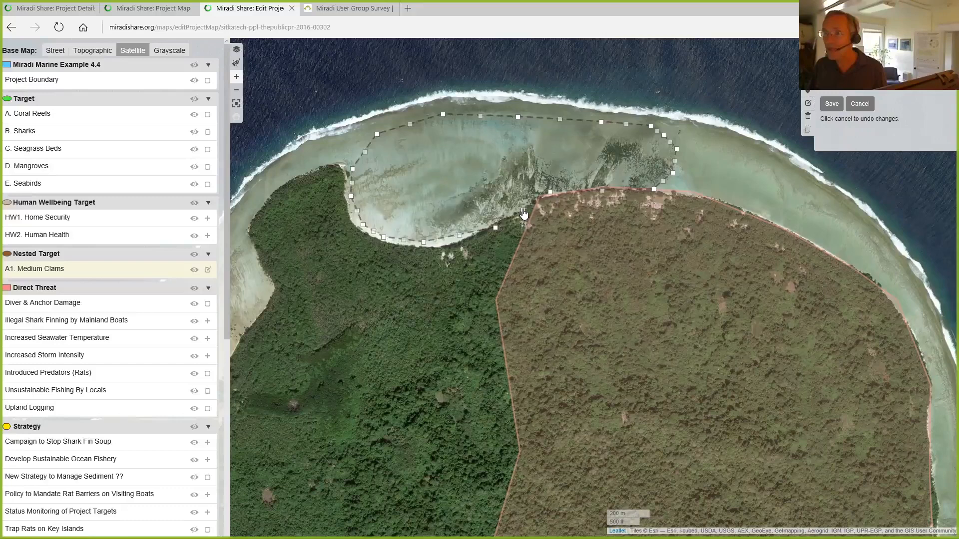
left_click(524, 210)
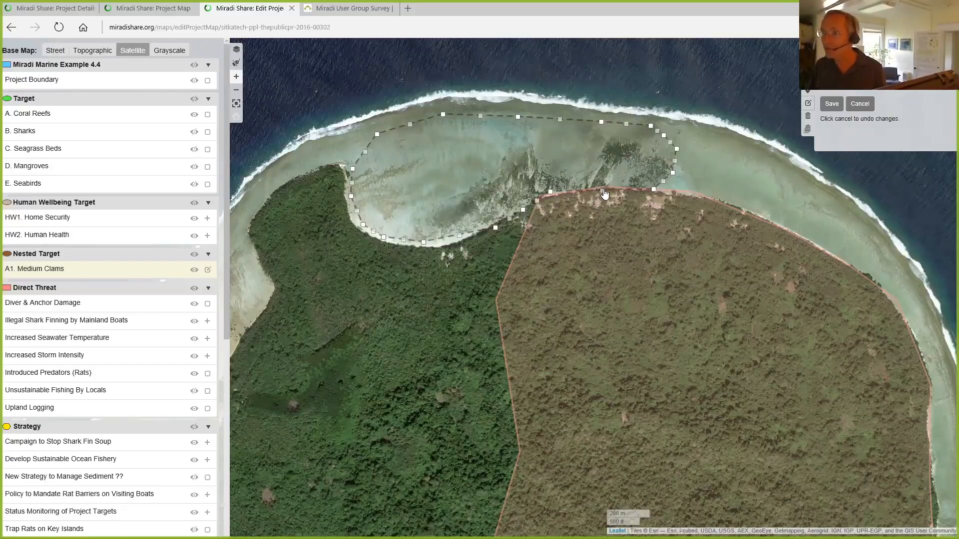
left_click_drag(602, 191, 580, 188)
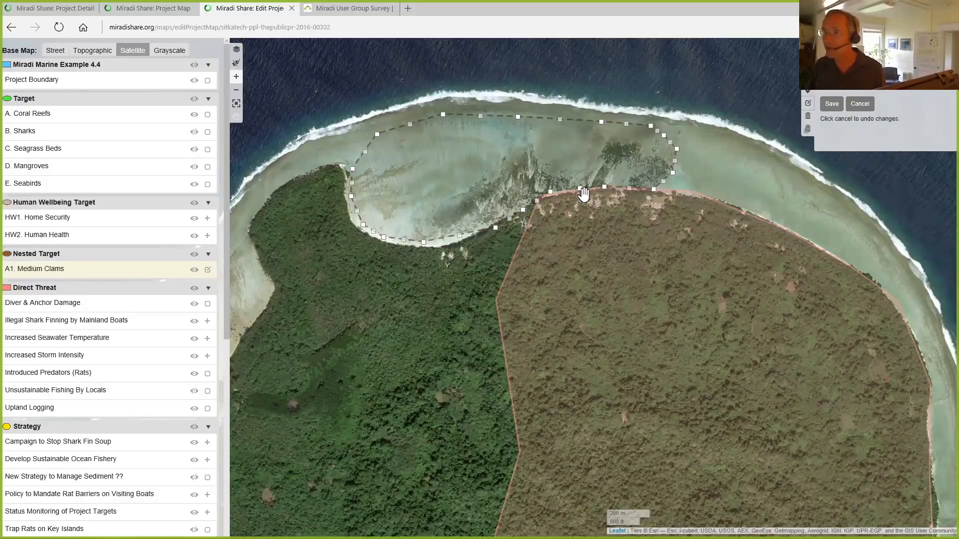
left_click(551, 192)
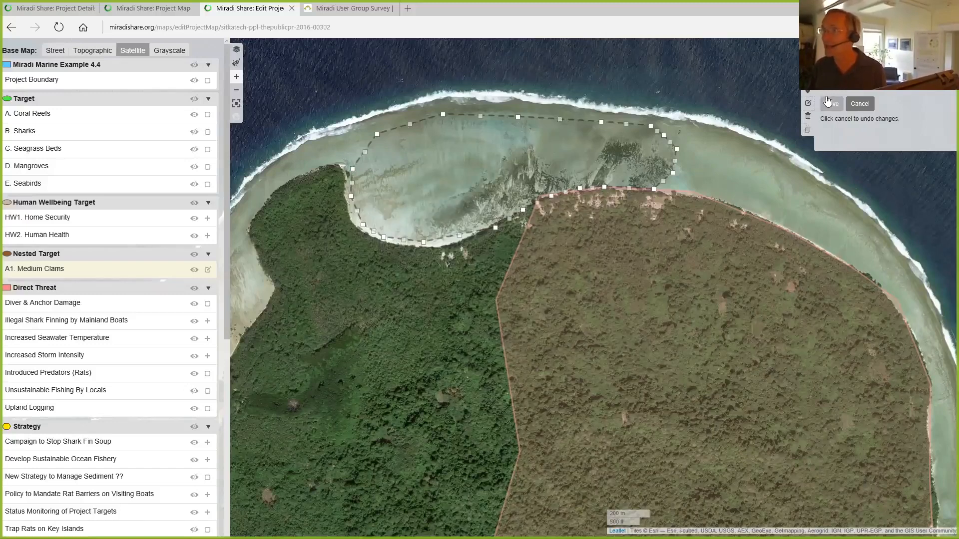
left_click(831, 104)
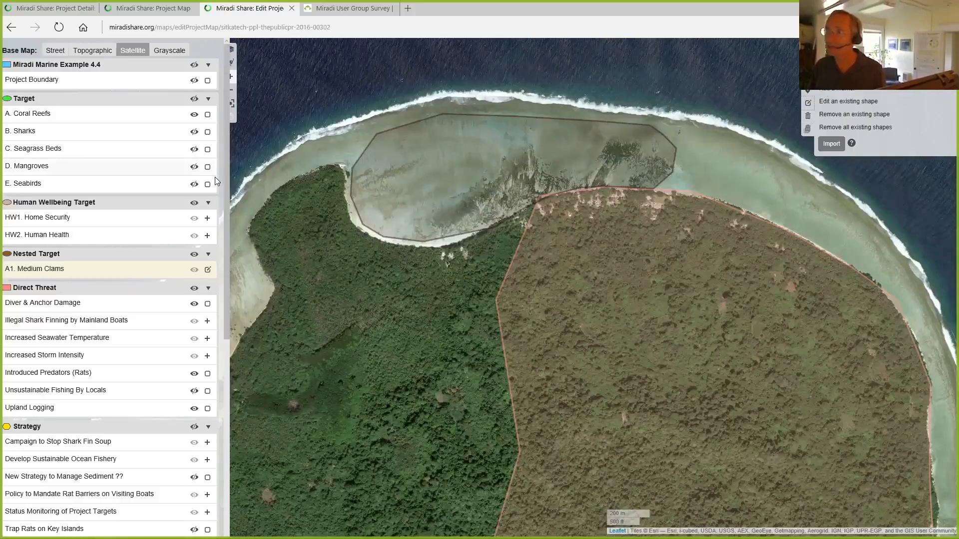
Step: Add a marker for the Diver & Anchor Damage direct threat near the southern bend of the reef strip off the larger island
left_click(208, 304)
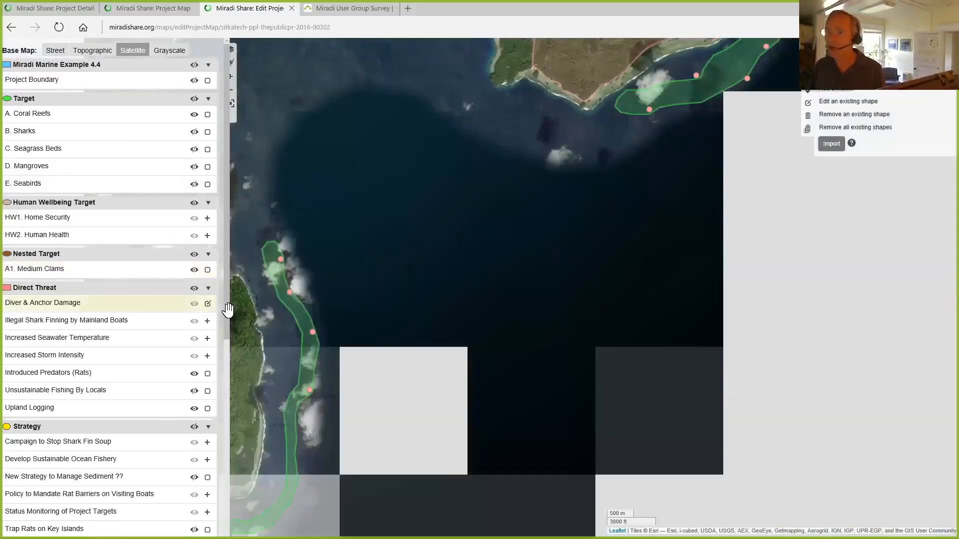
scroll(387, 304, "down", 1)
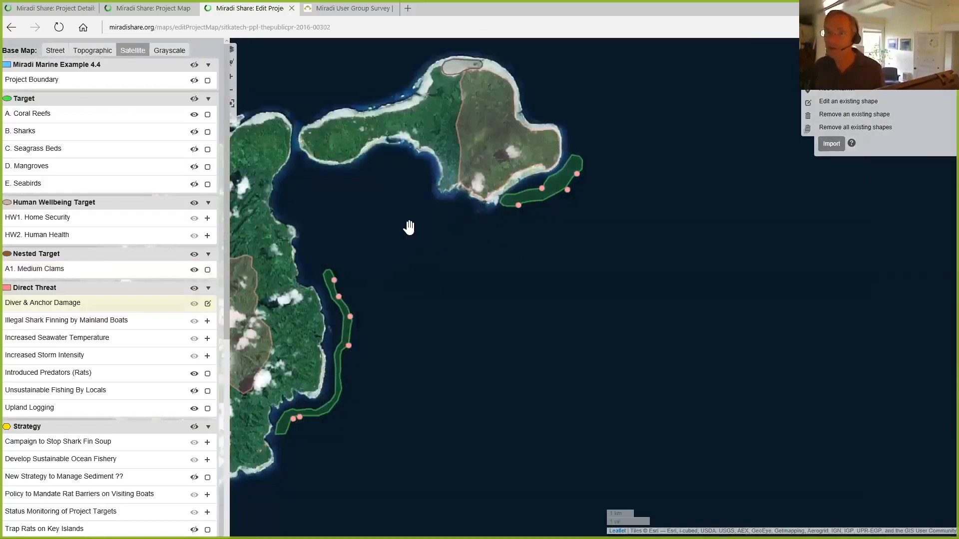
left_click(811, 92)
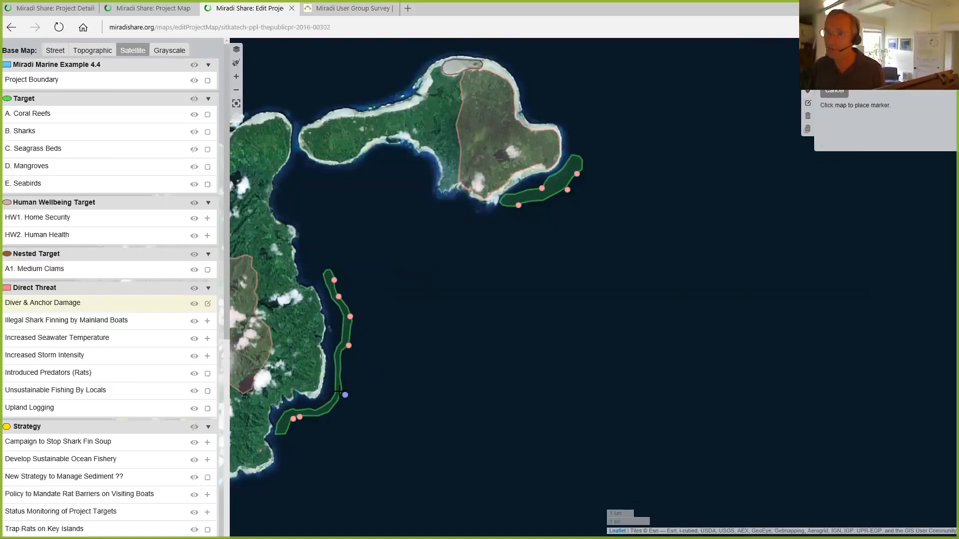
key("Escape")
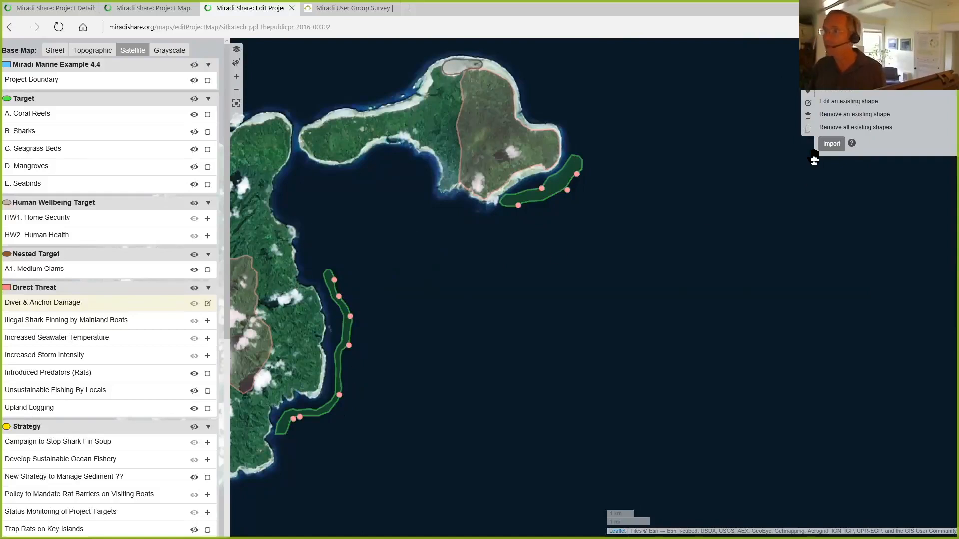
Step: Try removing all existing Diver & Anchor Damage shapes, and cancel the removal
left_click(813, 127)
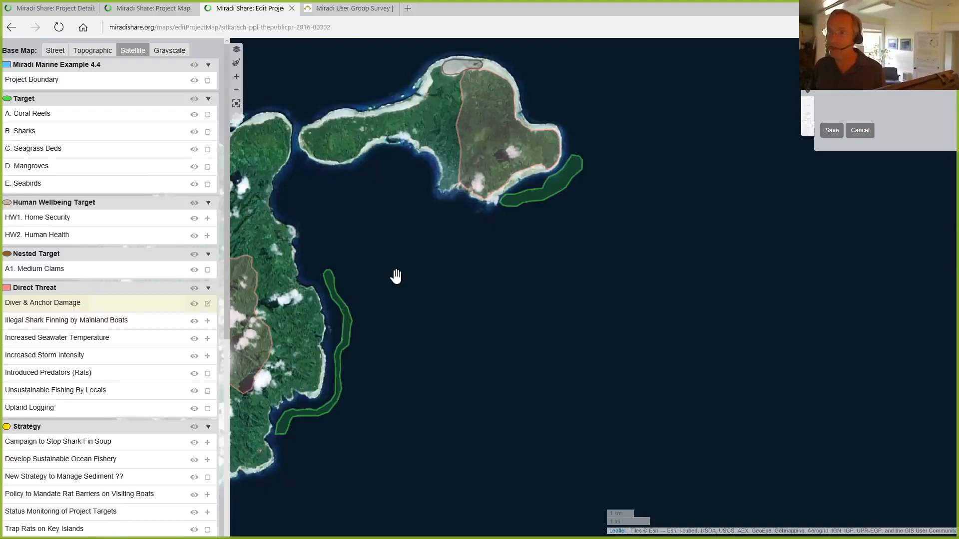
left_click(861, 132)
Step: Bring both islands into view and check which map item the large shaded area on the northeastern island belongs to
left_click_drag(378, 291, 492, 295)
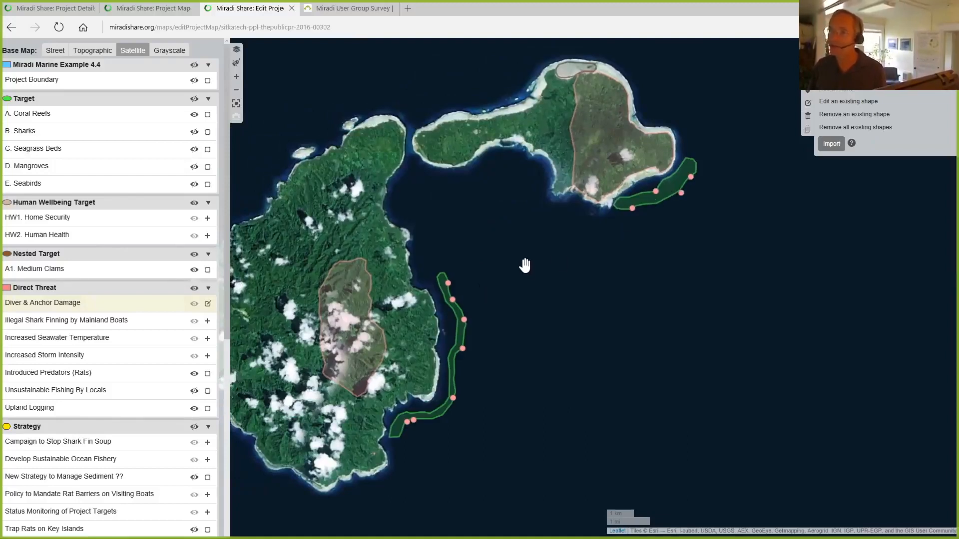
left_click_drag(526, 264, 528, 265)
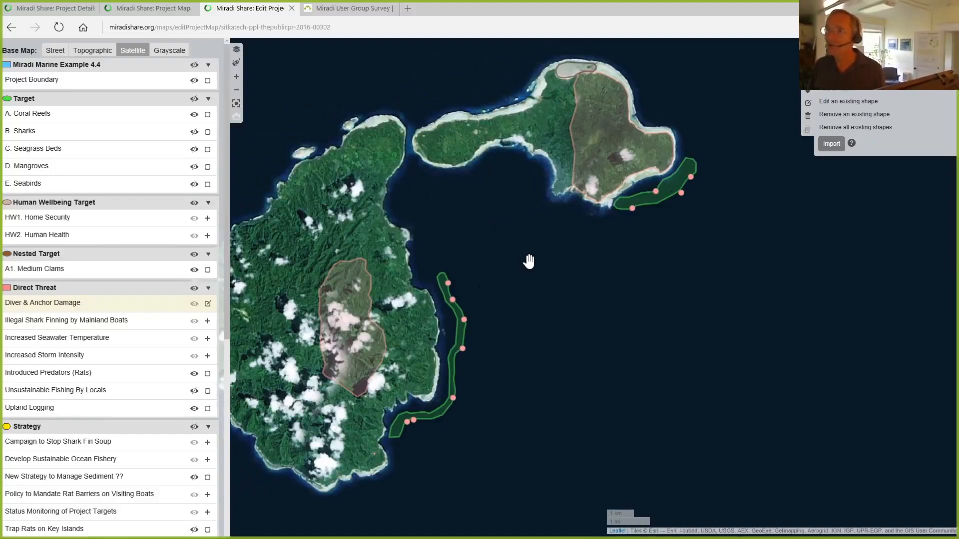
left_click(598, 117)
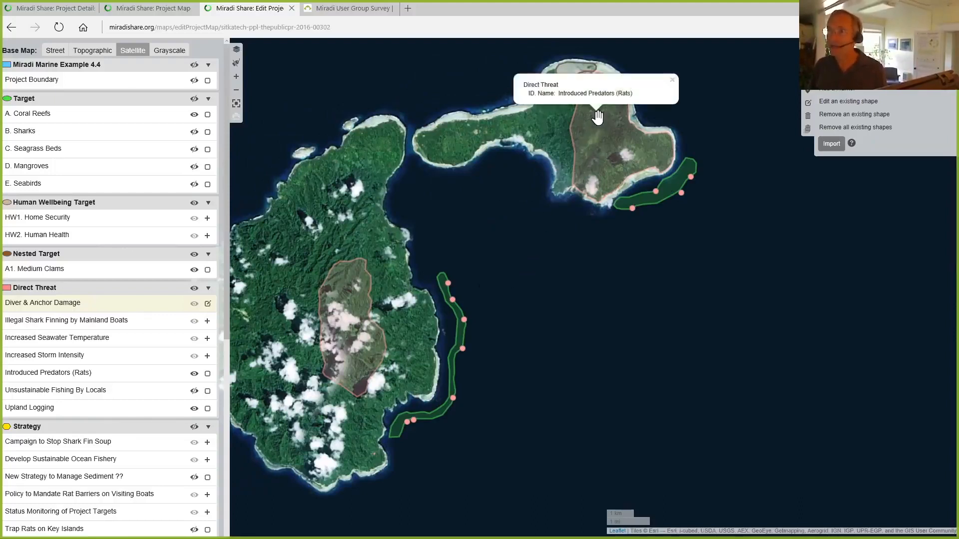
left_click(672, 80)
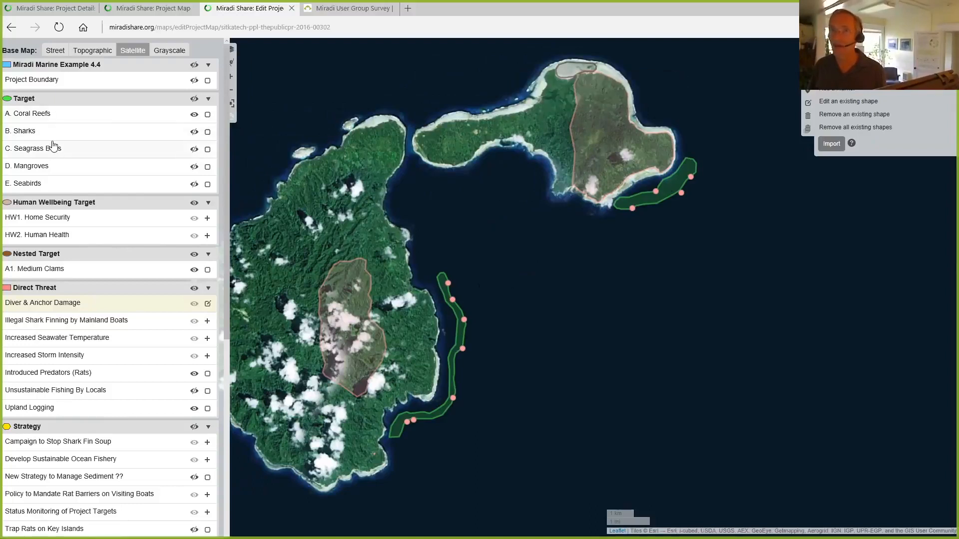
Step: Show the E. Seabirds target layer on the map and exit the fullscreen view
left_click(194, 185)
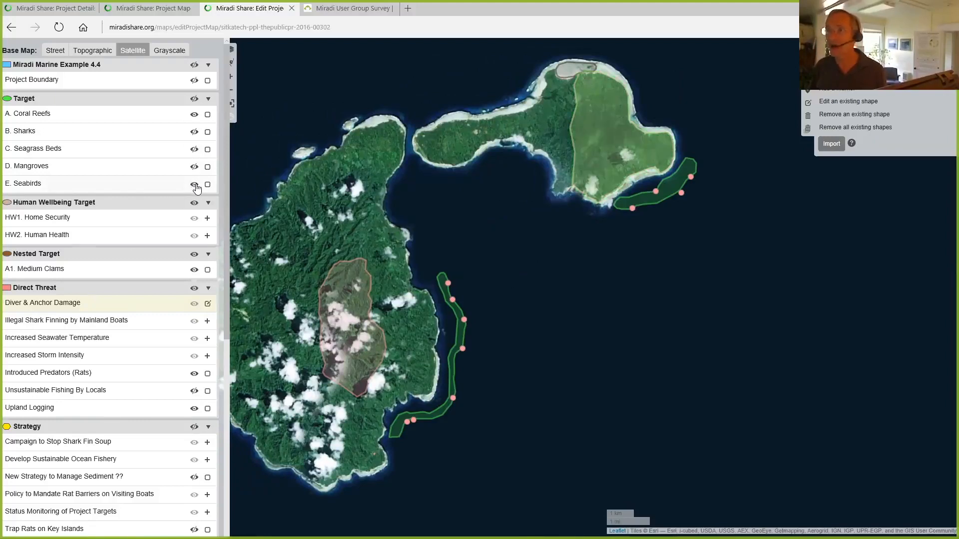
left_click(234, 104)
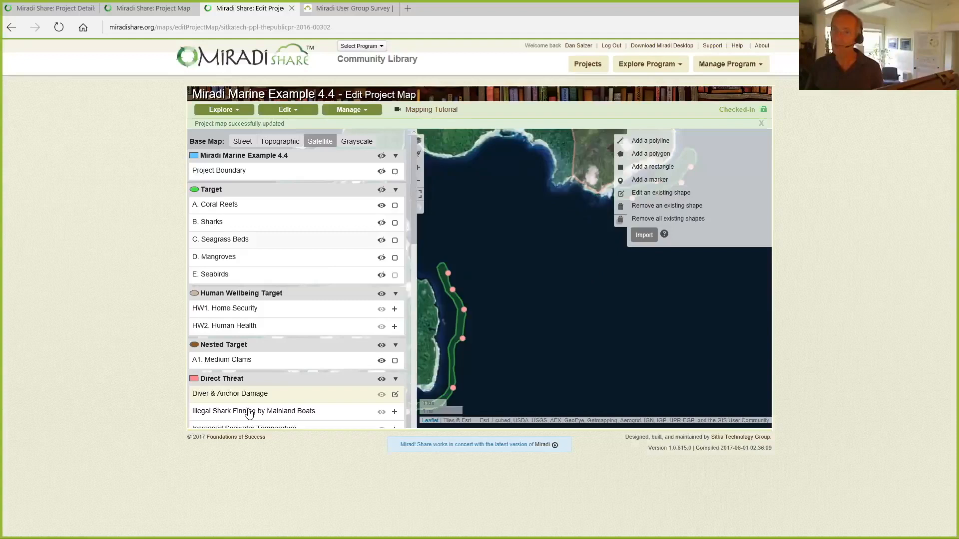
Step: Switch to the Chrome window with The Nature Conservancy's program map and review the Explore Program options
left_click(670, 69)
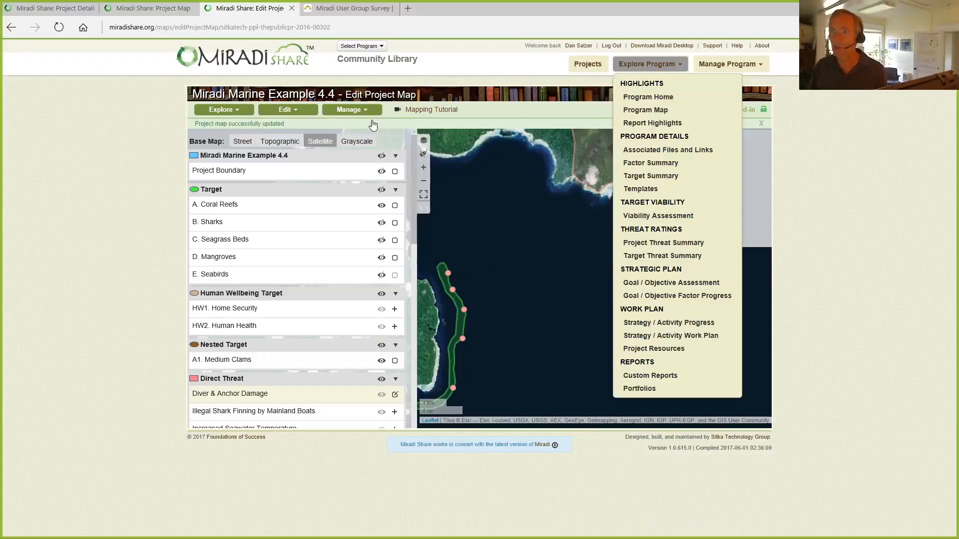
mouse_move(257, 530)
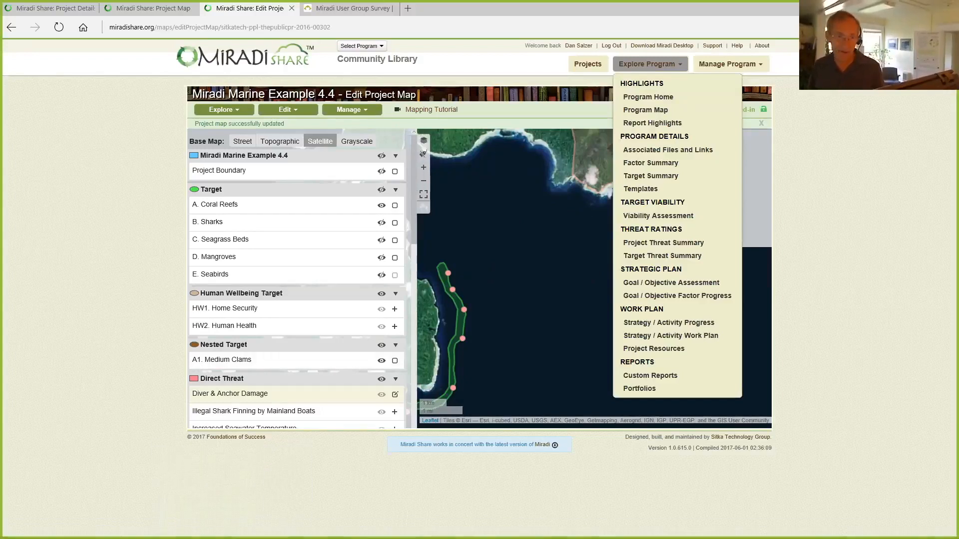
key("alt+Tab")
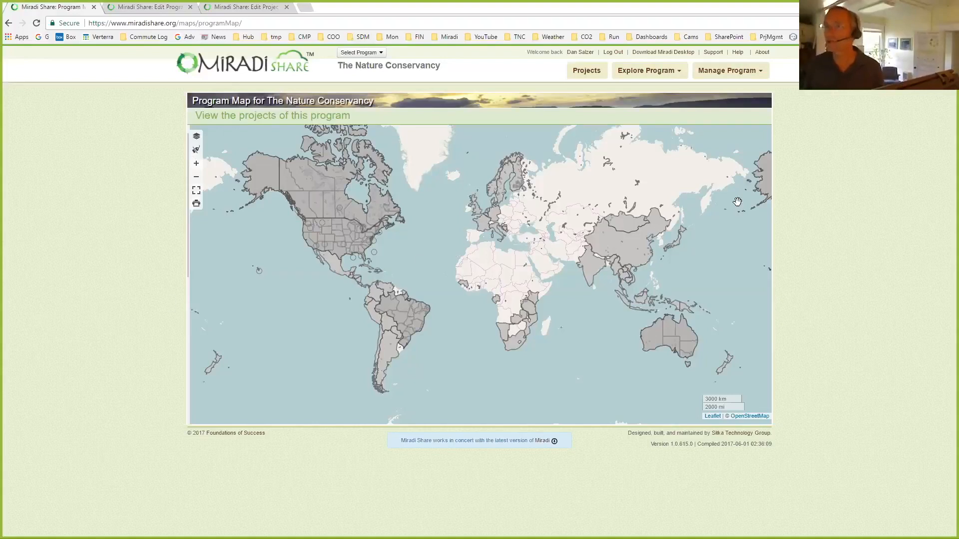
left_click(669, 74)
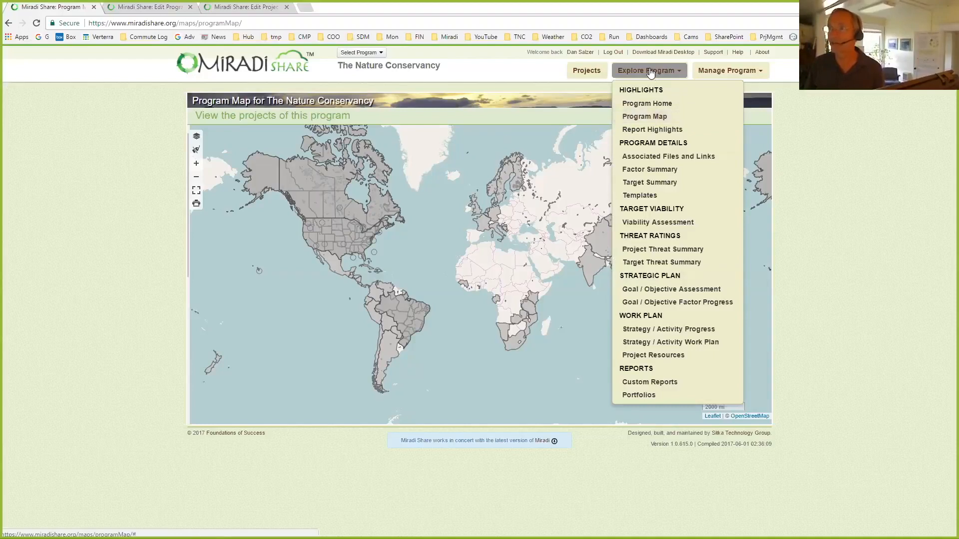
left_click(824, 123)
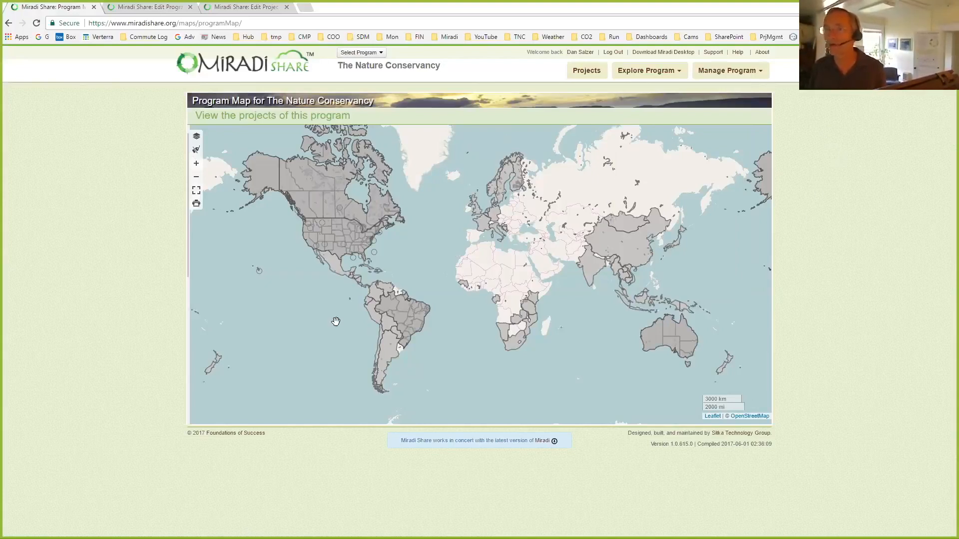
Step: Review the program map's layer list over North America and show the project labels on the map
scroll(317, 295, "up", 1)
left_click_drag(331, 275, 385, 353)
scroll(414, 287, "up", 1)
left_click_drag(286, 317, 293, 357)
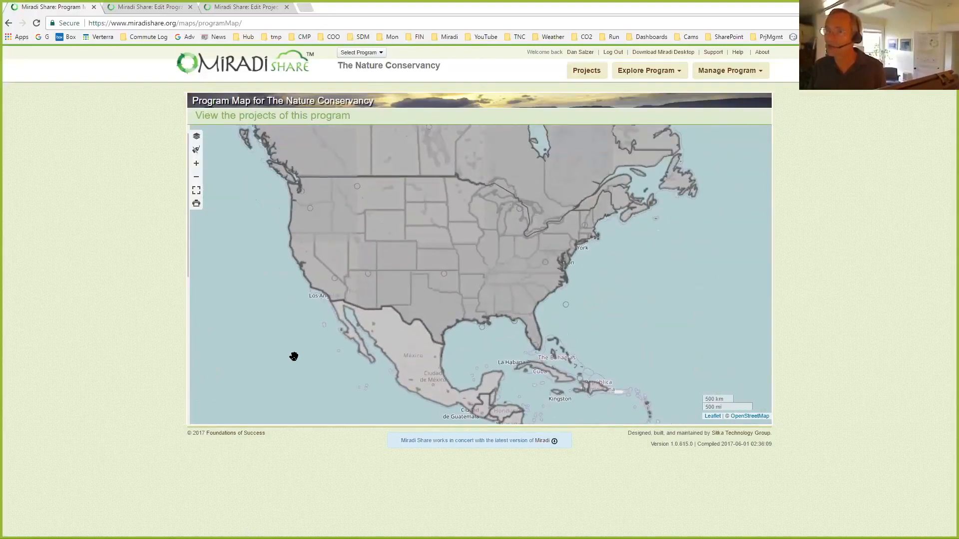
left_click(197, 140)
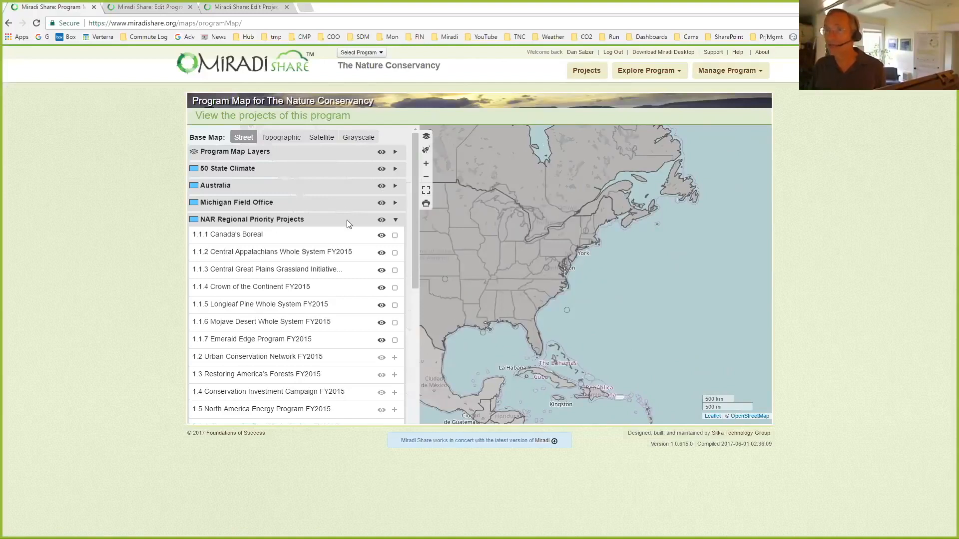
left_click(427, 137)
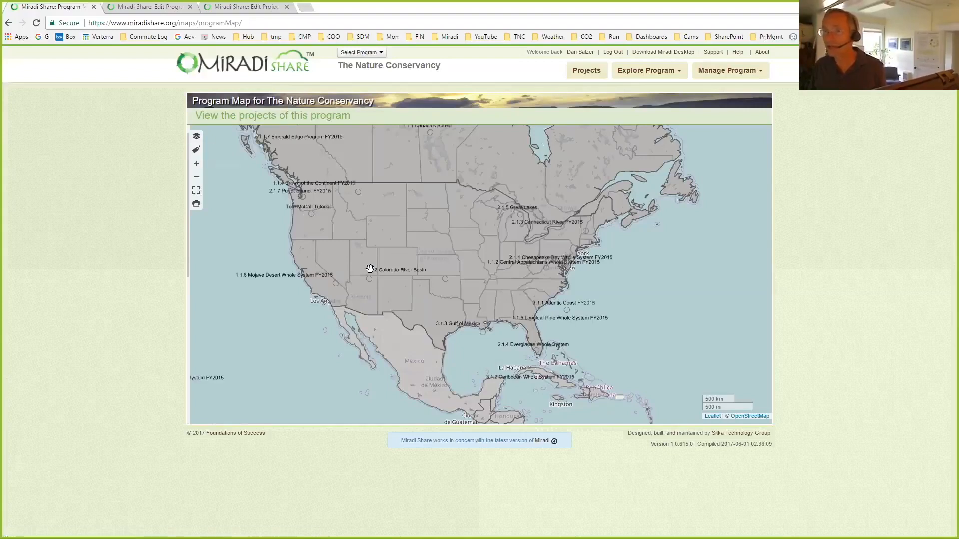
Step: View the project summary of 2.1.4 Everglades Whole System on the program map and close it
left_click(537, 356)
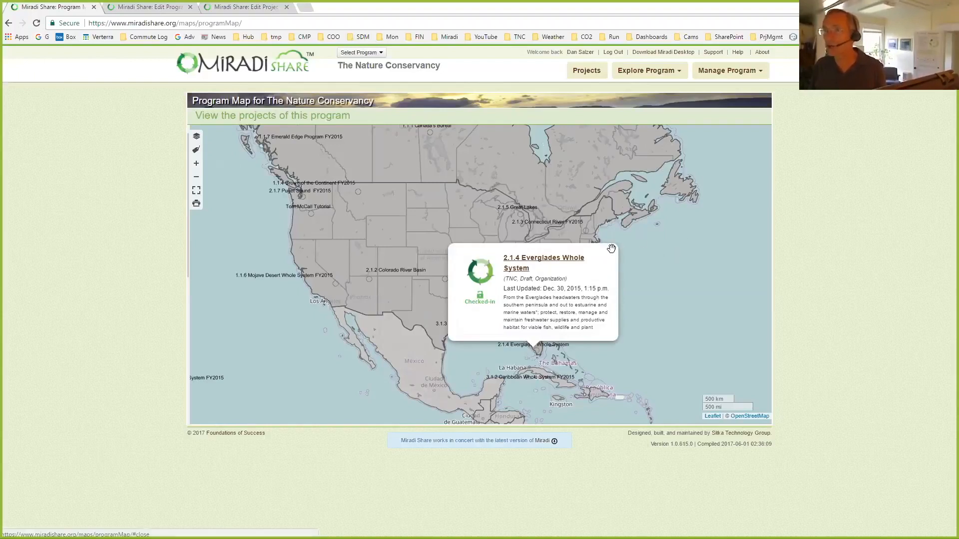
left_click(612, 249)
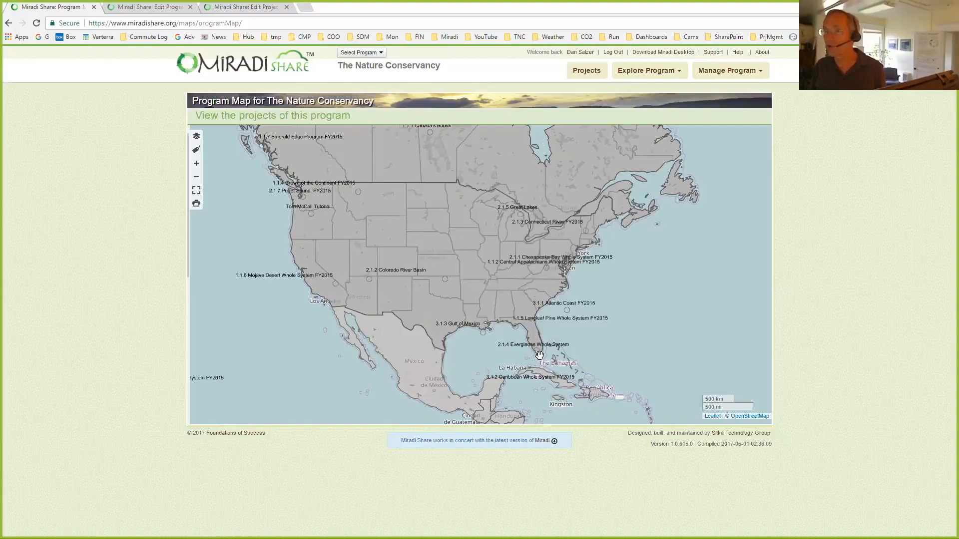
Step: Go to the program map layer files and view the Lakes layer around the Great Lakes
left_click(758, 72)
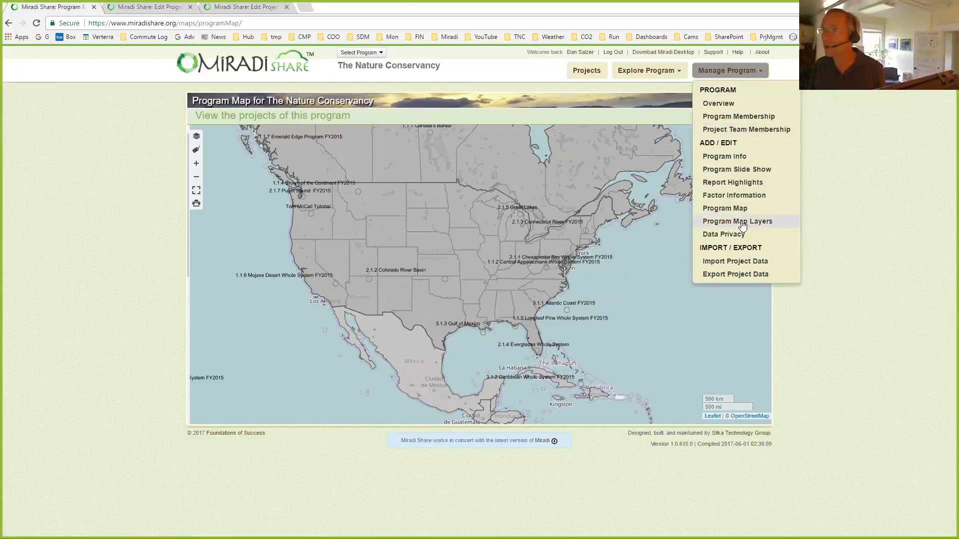
left_click(161, 7)
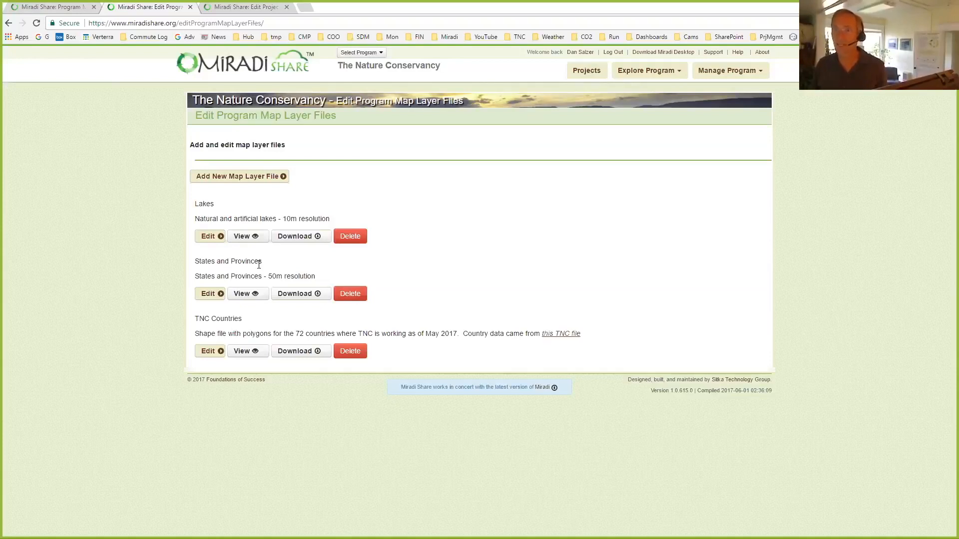
left_click(240, 238)
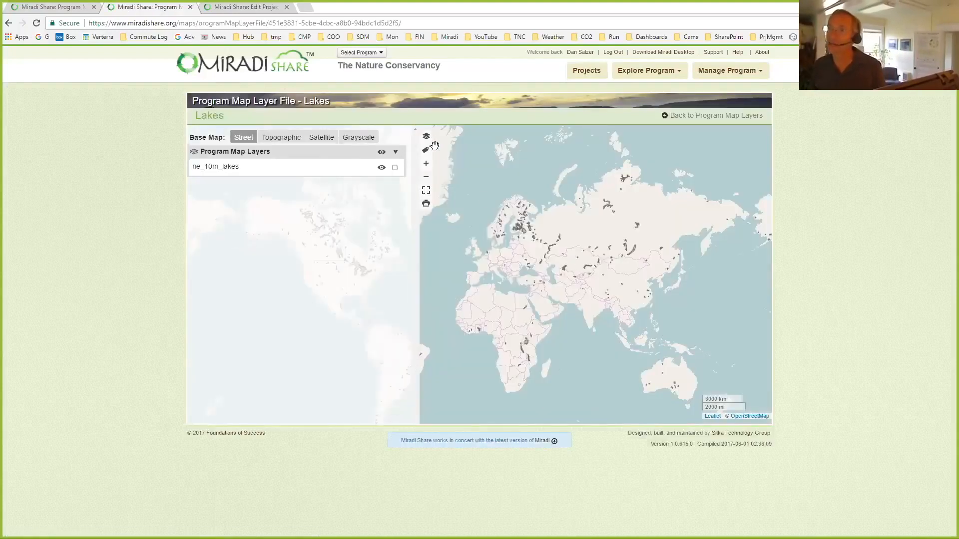
left_click(426, 136)
scroll(364, 265, "up", 2)
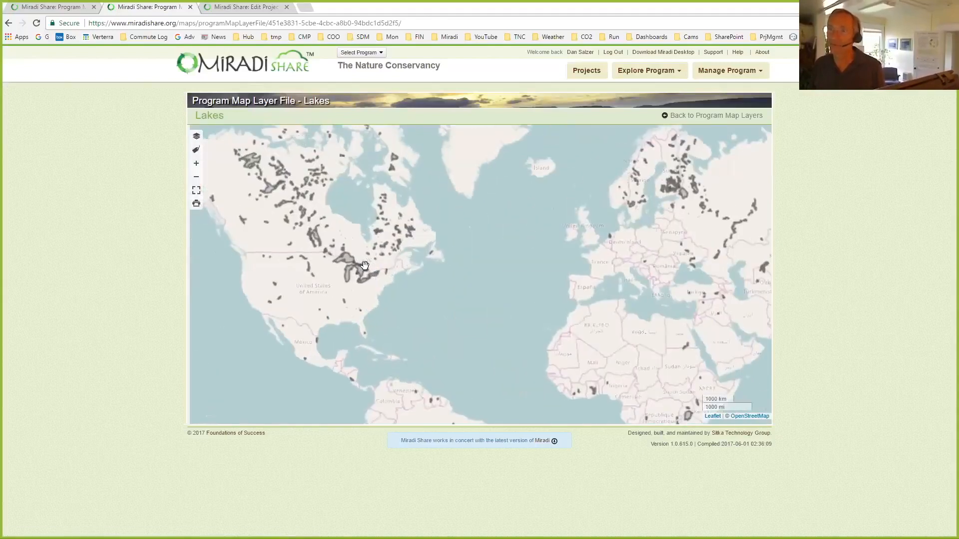
scroll(365, 265, "up", 1)
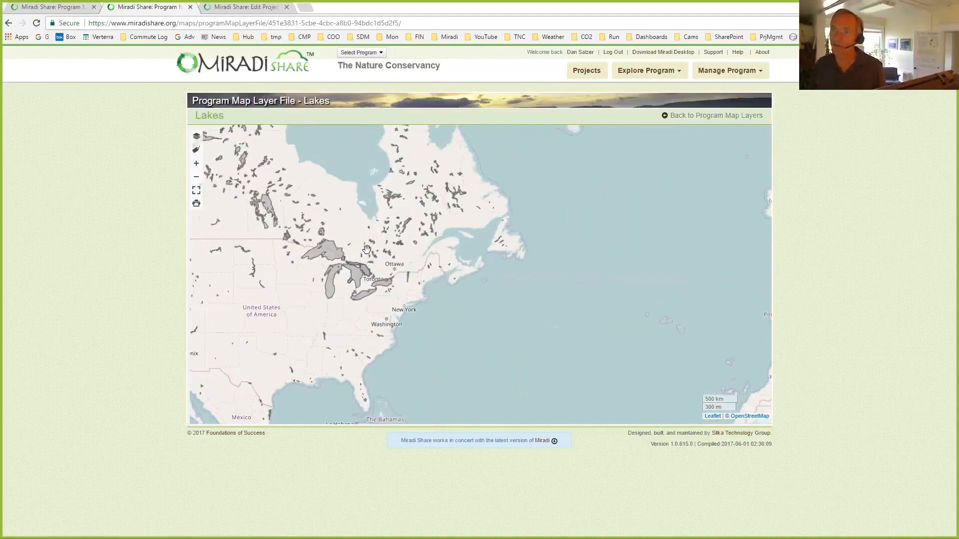
Step: On the PNG Strategic Plan FY 12-15 project map, compare Papua New Guinea with the ne_TNC_Countries layer hidden and shown
left_click(251, 10)
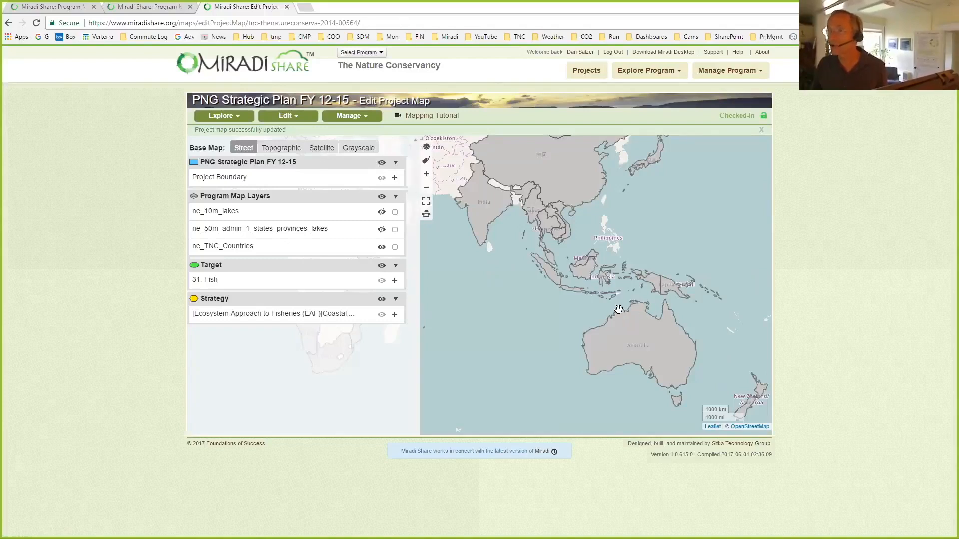
scroll(618, 310, "up", 1)
scroll(496, 283, "up", 1)
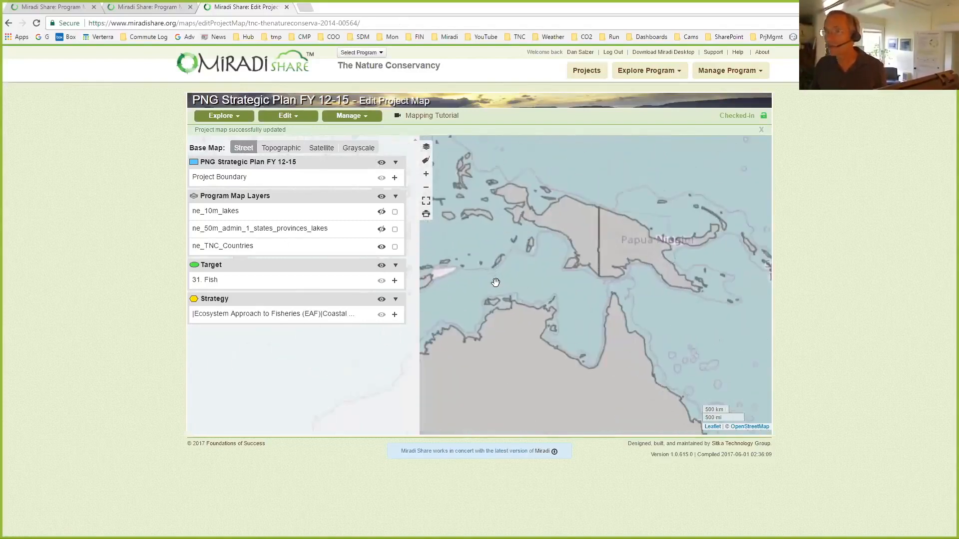
scroll(591, 243, "up", 1)
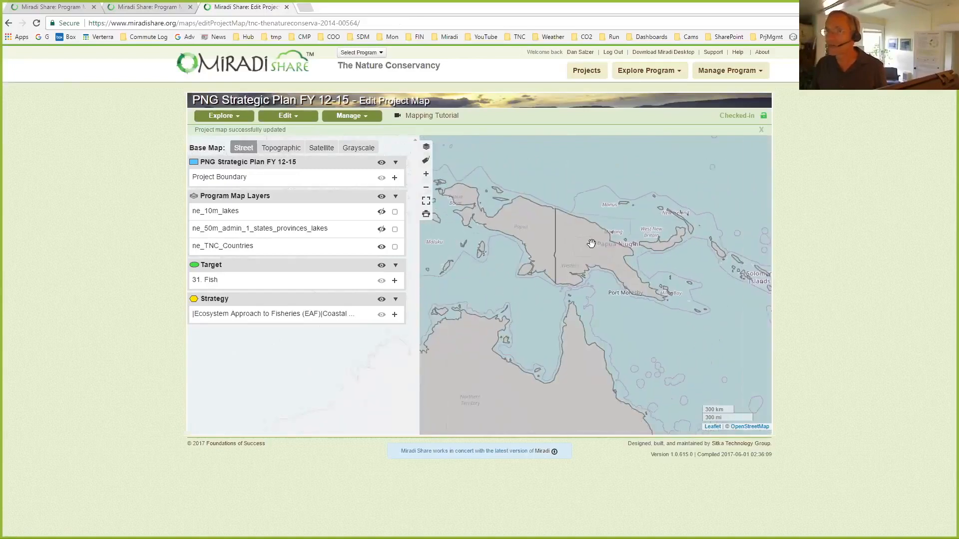
left_click(381, 247)
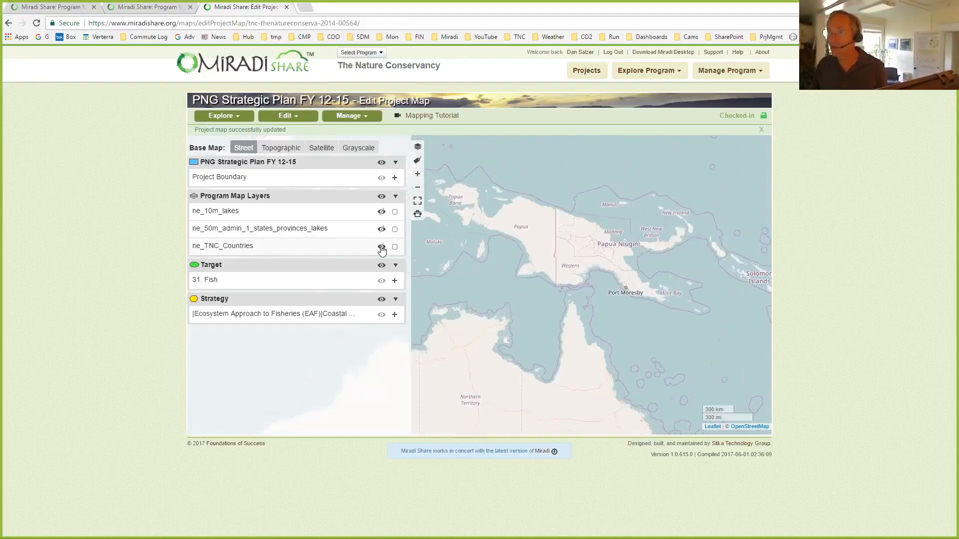
left_click(381, 247)
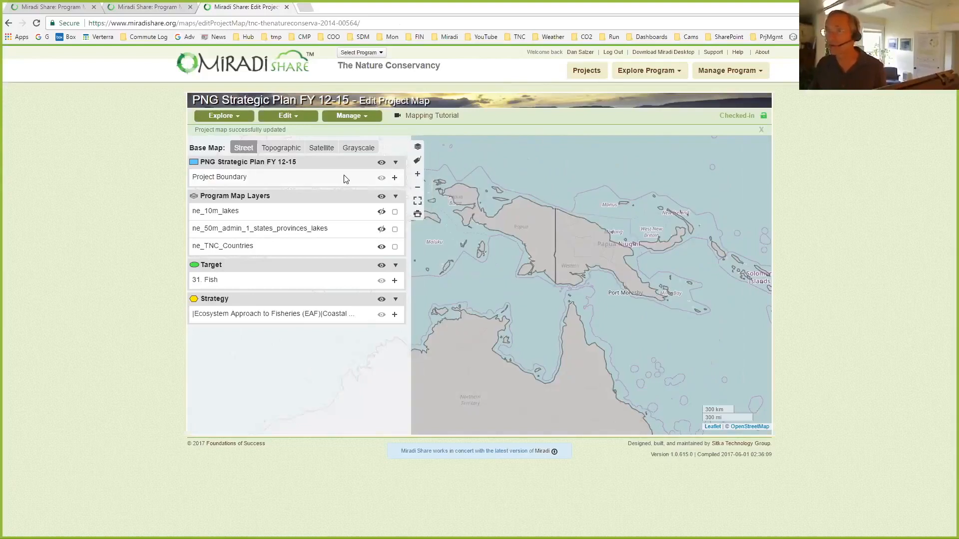
Step: Copy the Papua New Guinea mainland polygon from ne_TNC_Countries into the Project Boundary, save it, and hide the ne_TNC_Countries layer
right_click(581, 245)
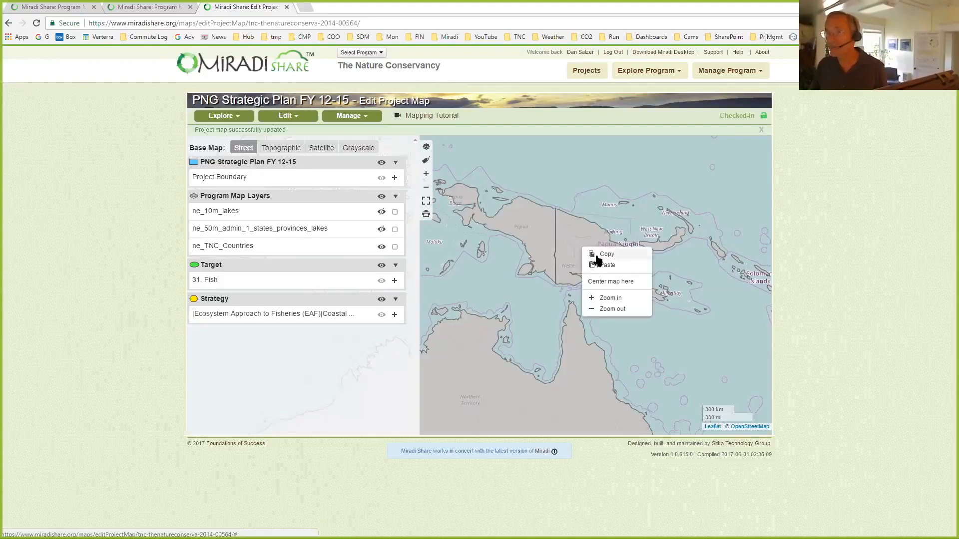
left_click(599, 264)
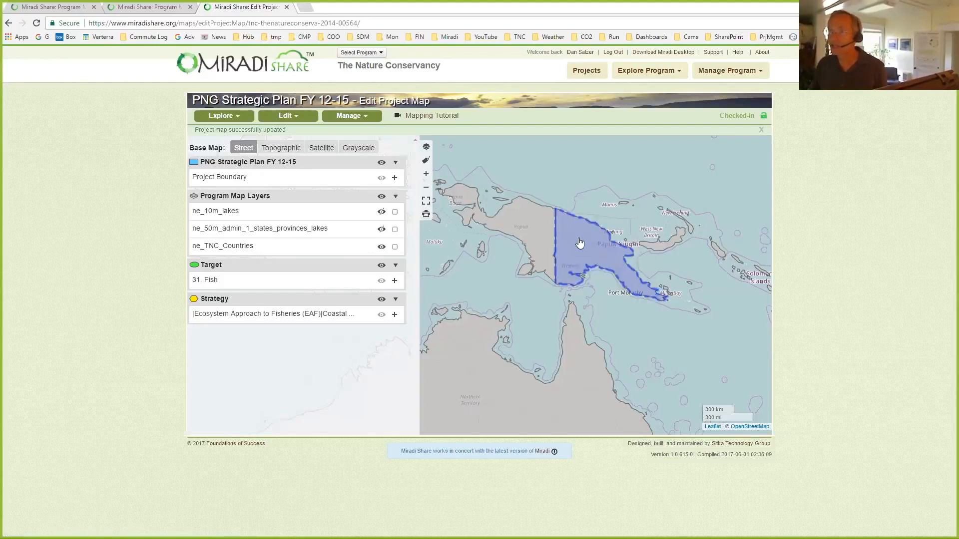
left_click(394, 179)
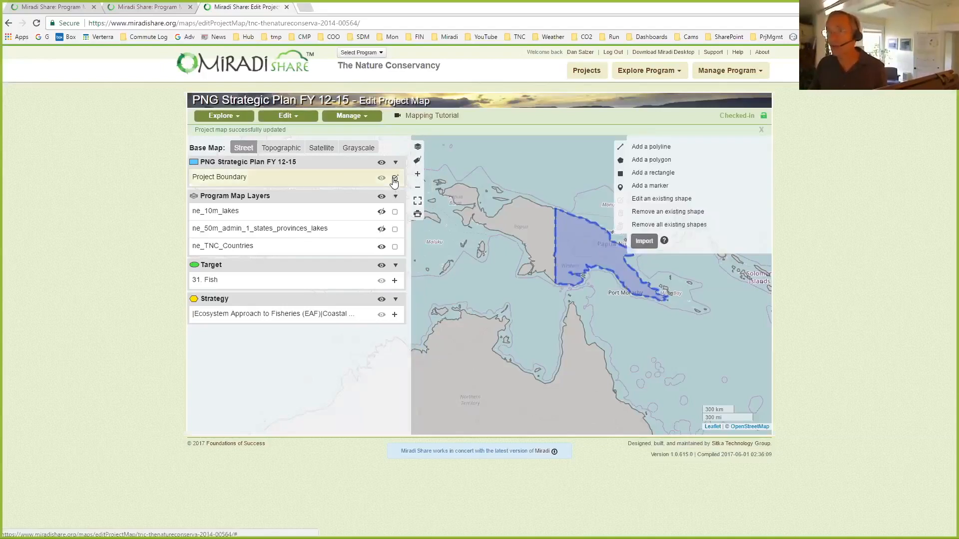
right_click(542, 180)
left_click(567, 197)
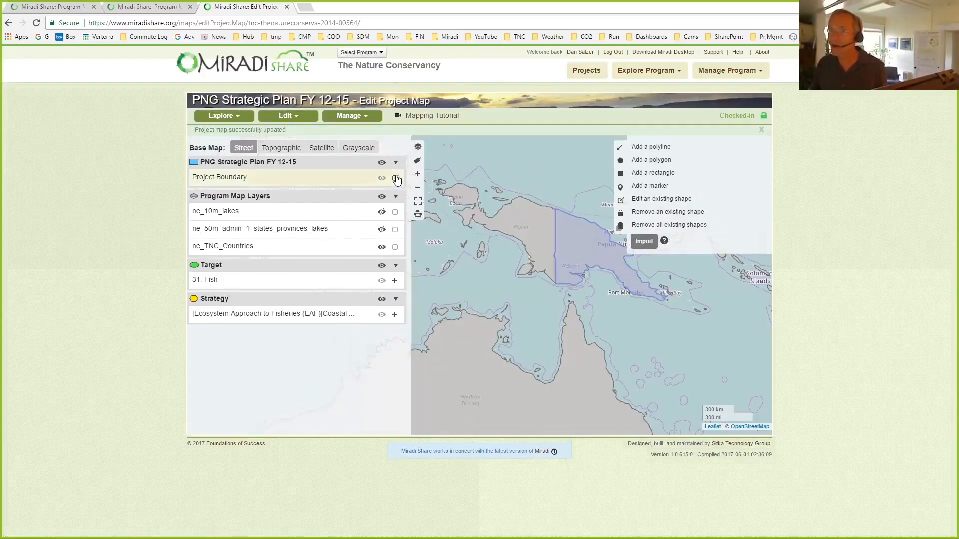
left_click(396, 179)
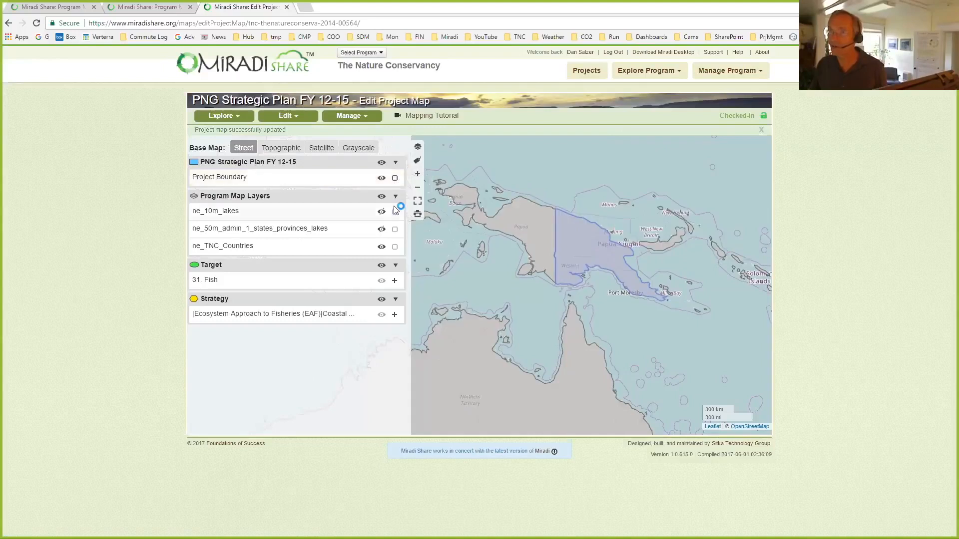
left_click(383, 247)
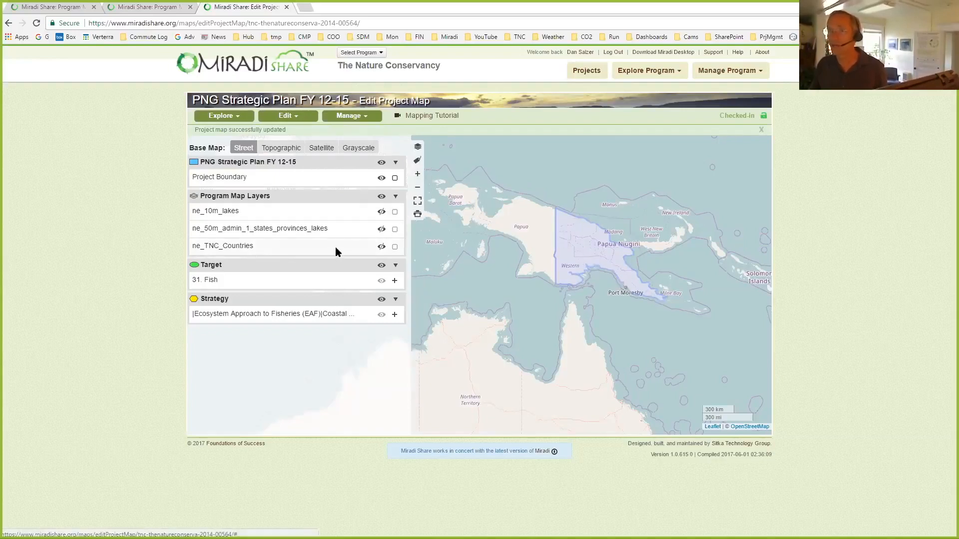
Step: Return to the Edge window with the Miradi Marine Example 4.4 project map and dismiss its open program options
left_click(53, 8)
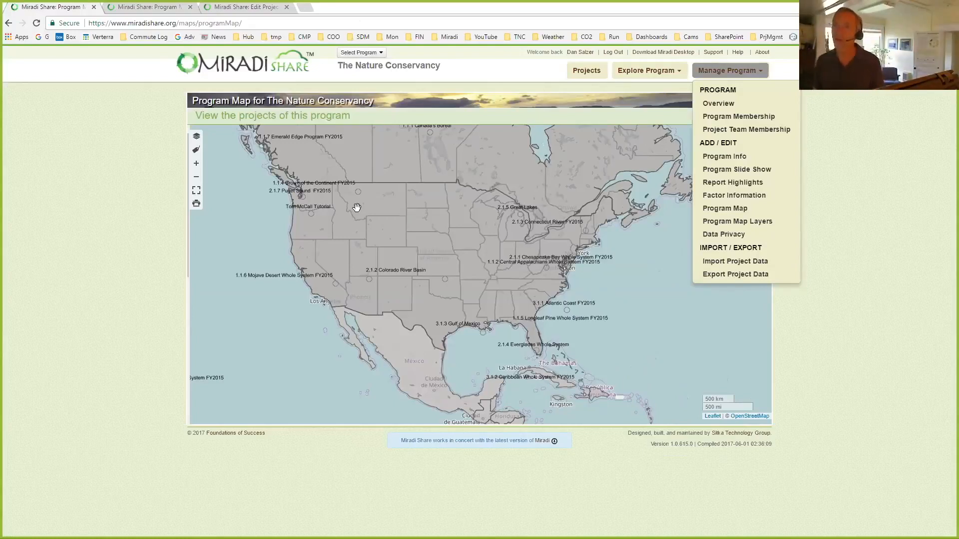
mouse_move(190, 537)
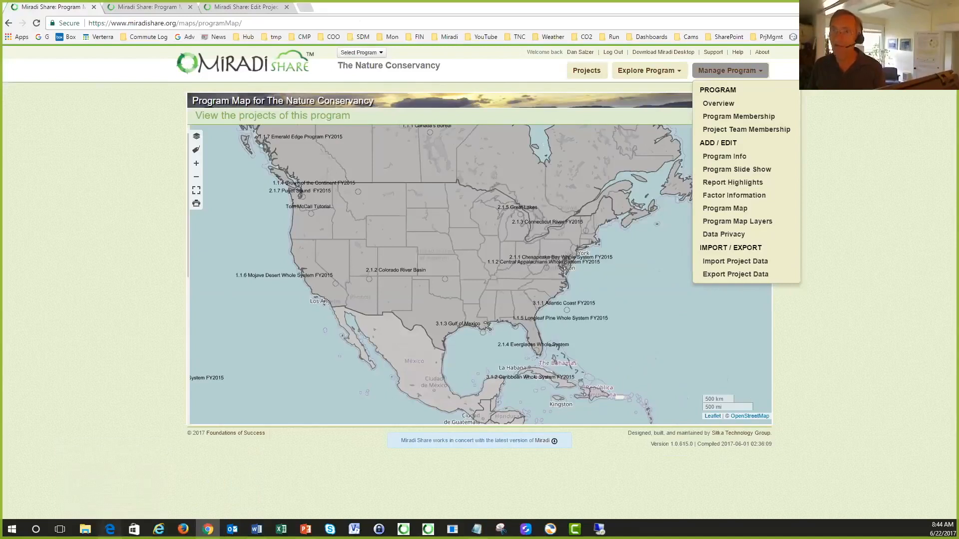
left_click(110, 529)
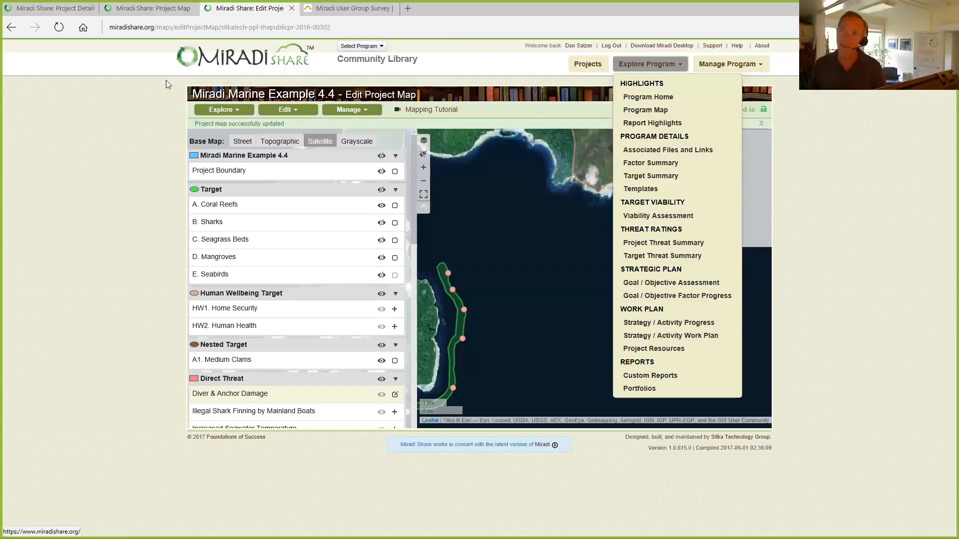
left_click(135, 92)
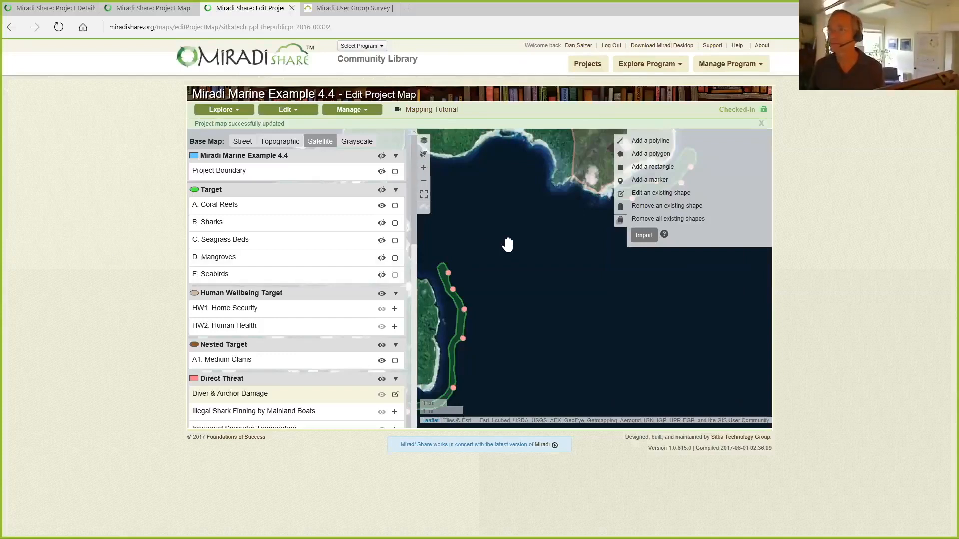
Step: Finish editing the Diver & Anchor Damage direct threat and bring both islands into view
scroll(511, 244, "up", 1)
scroll(512, 244, "down", 3)
left_click_drag(505, 247, 589, 285)
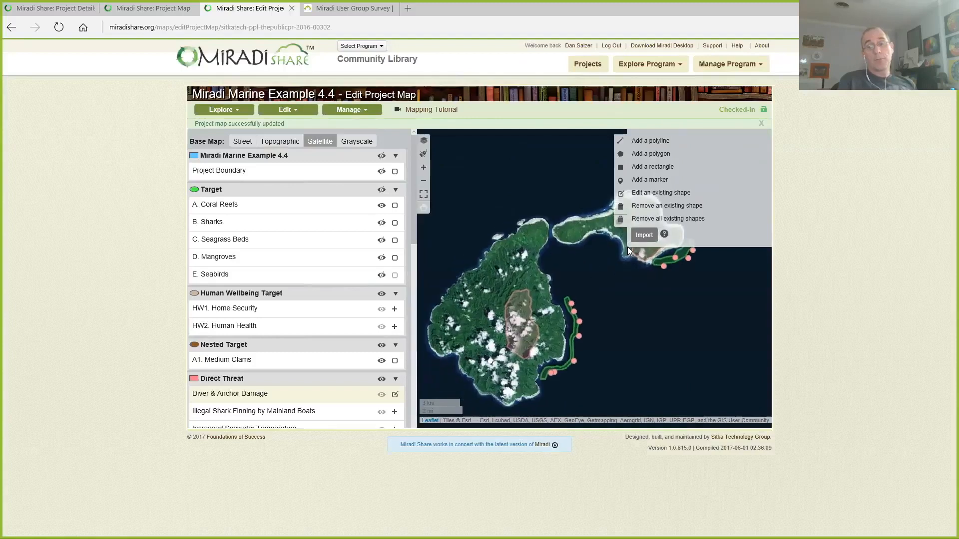
left_click(394, 395)
left_click_drag(655, 254, 665, 241)
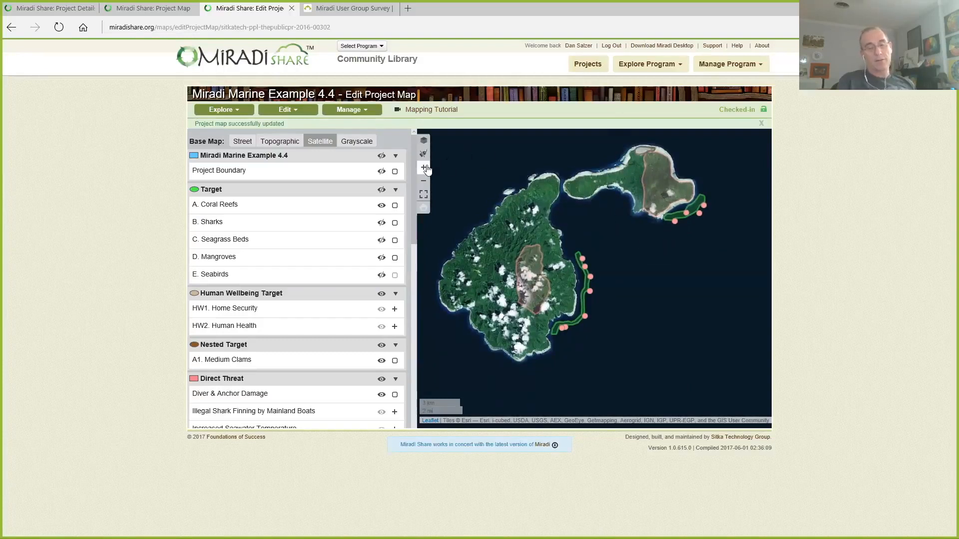
Step: Show the Miradi Marine Example 4.4 map in fullscreen with both islands enlarged and in view
left_click(424, 193)
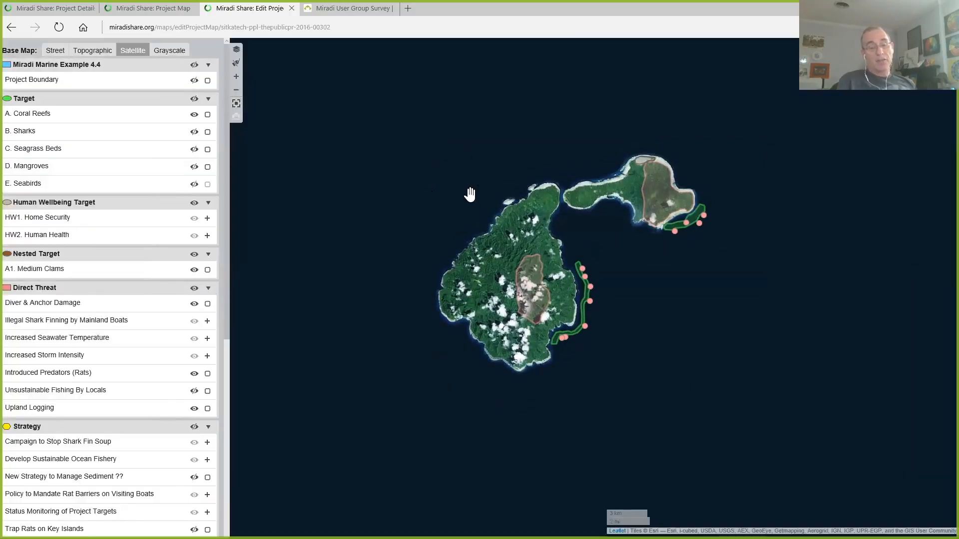
scroll(470, 193, "up", 1)
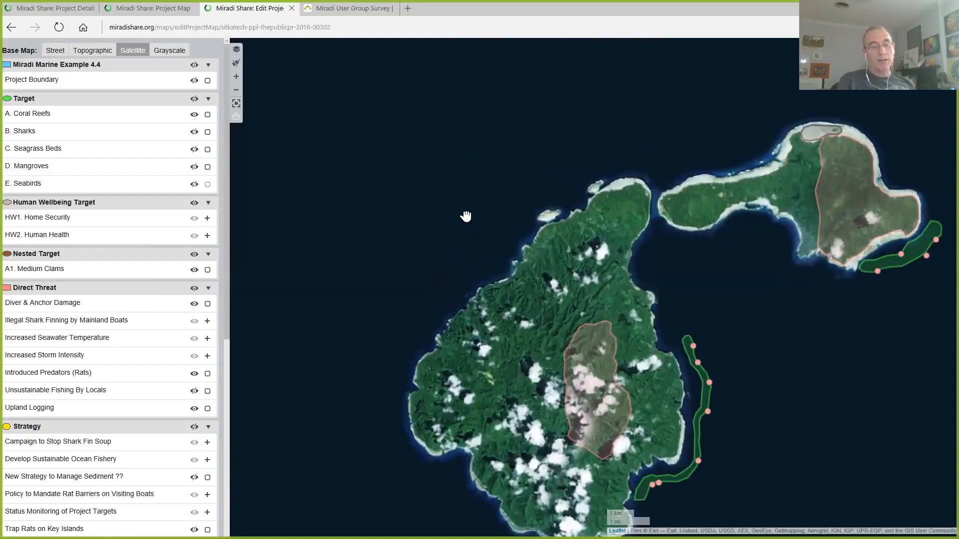
left_click_drag(433, 196, 356, 157)
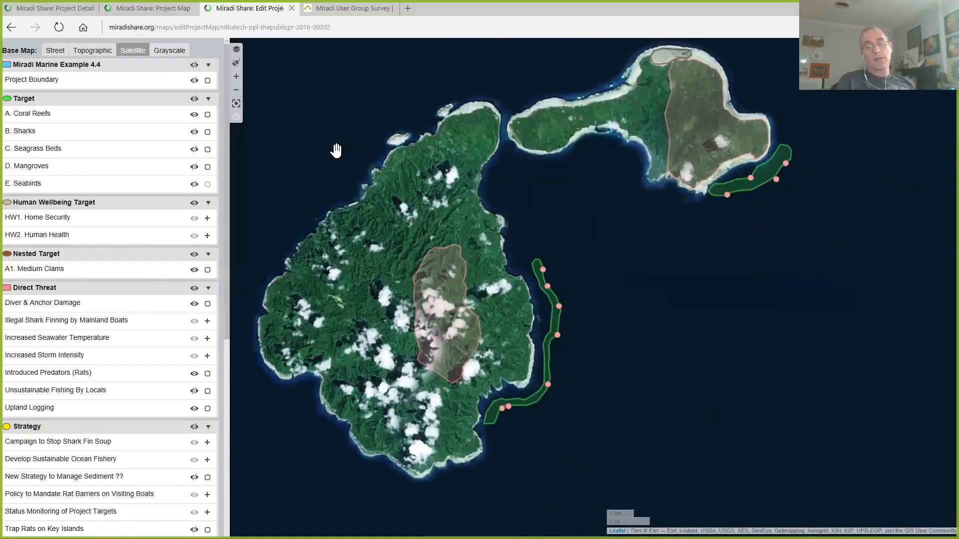